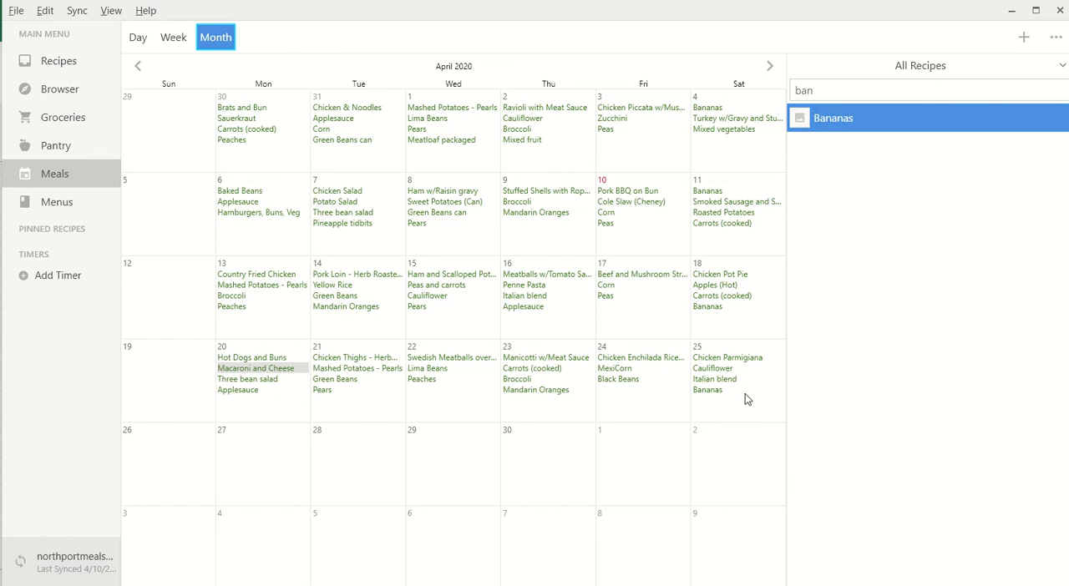
- Clear all items from the Cheney grocery list
click(44, 122)
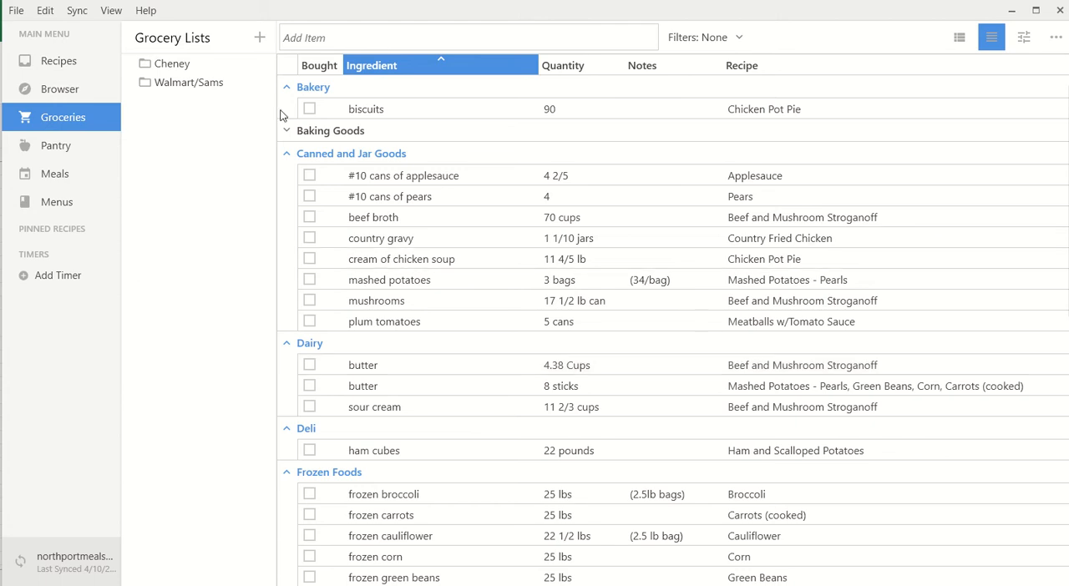
click(182, 83)
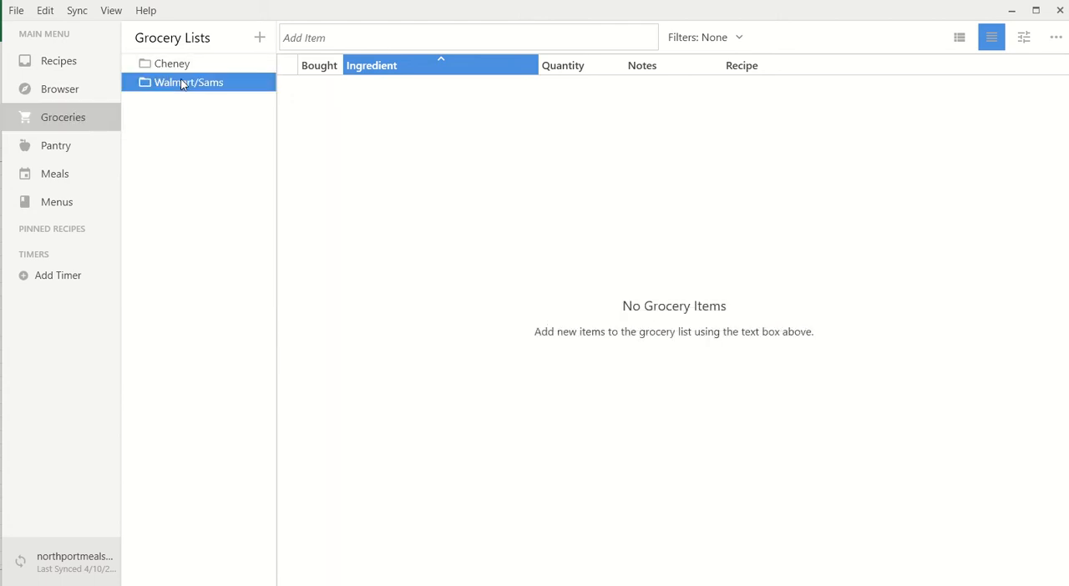
click(182, 66)
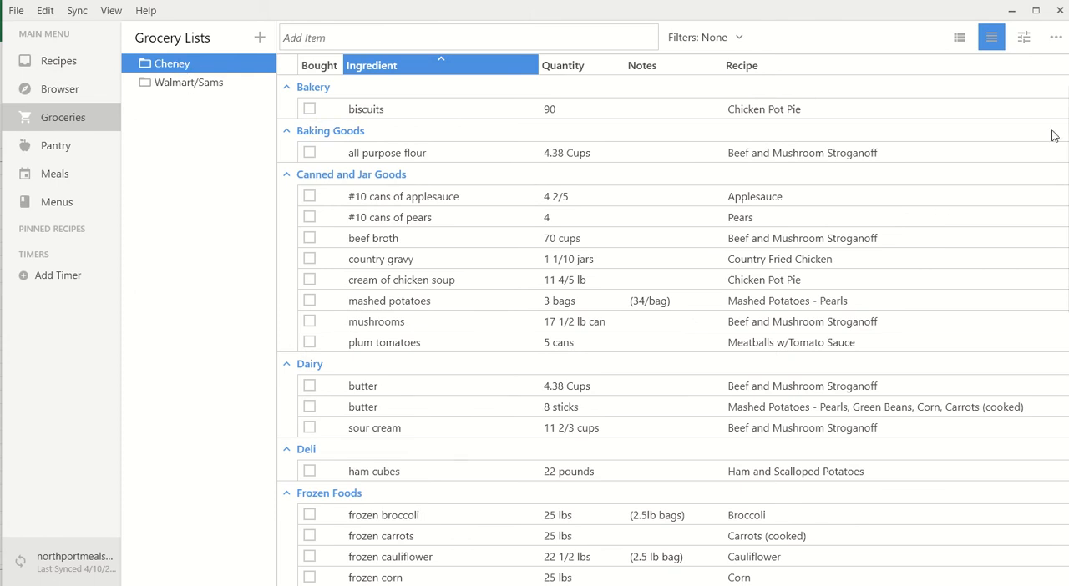
click(1055, 37)
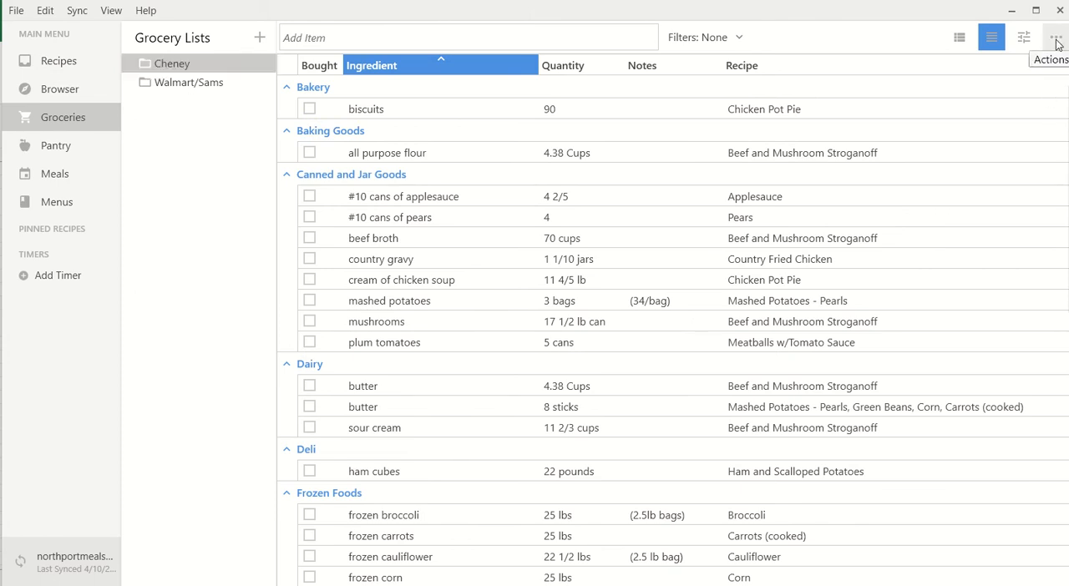
mouse_move(1045, 66)
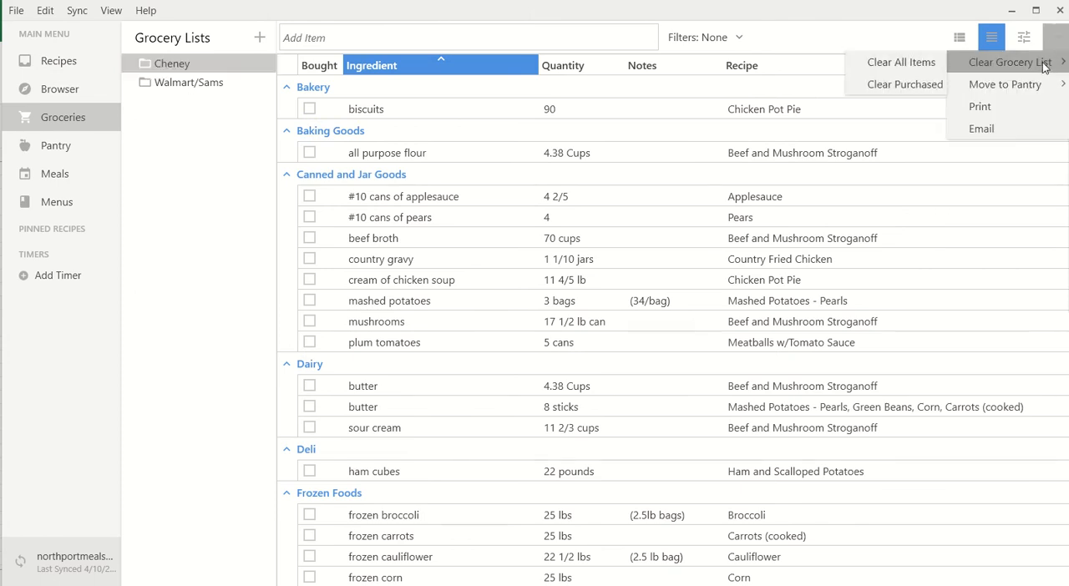
click(890, 67)
click(558, 330)
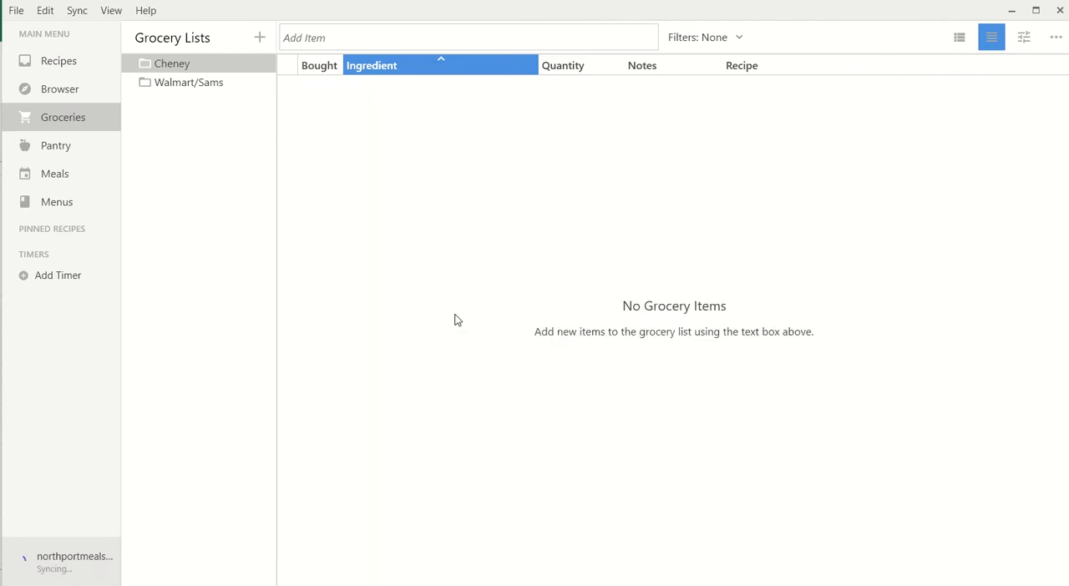
- Show the meal plan by week for 4/19/2020 - 4/25/2020
click(64, 178)
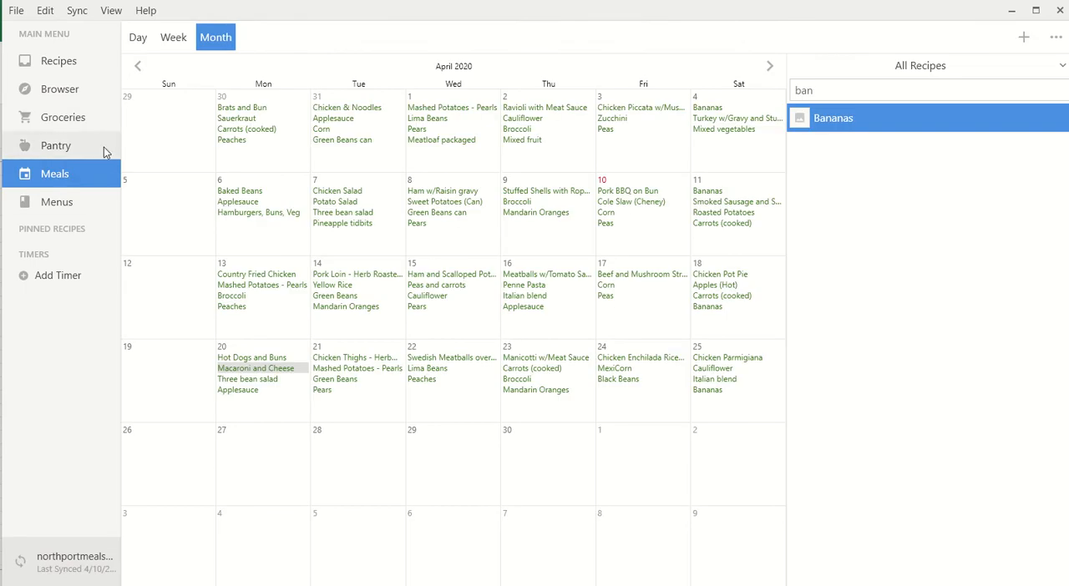
click(175, 38)
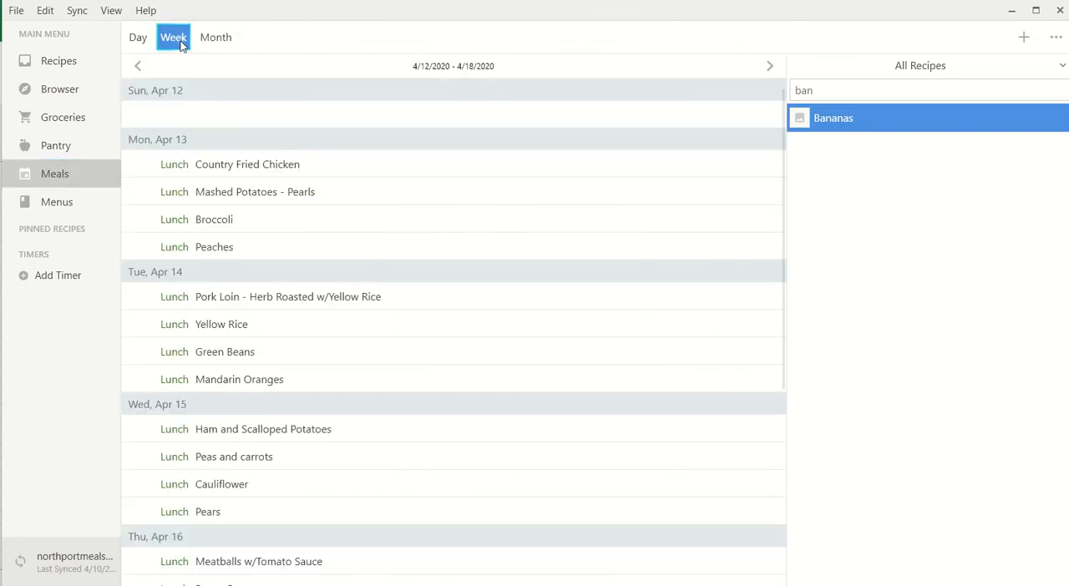
click(769, 67)
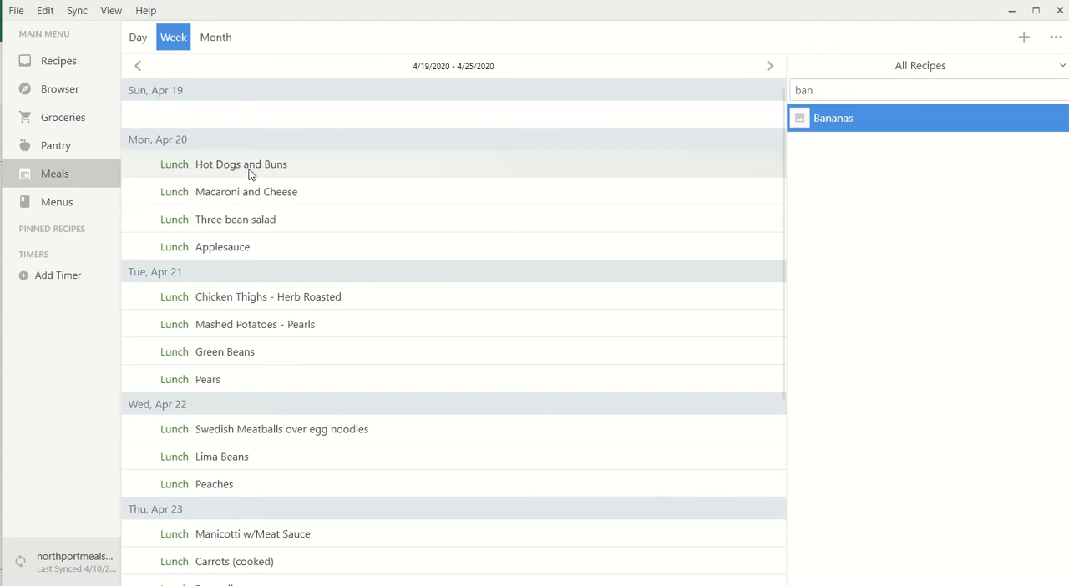
click(292, 171)
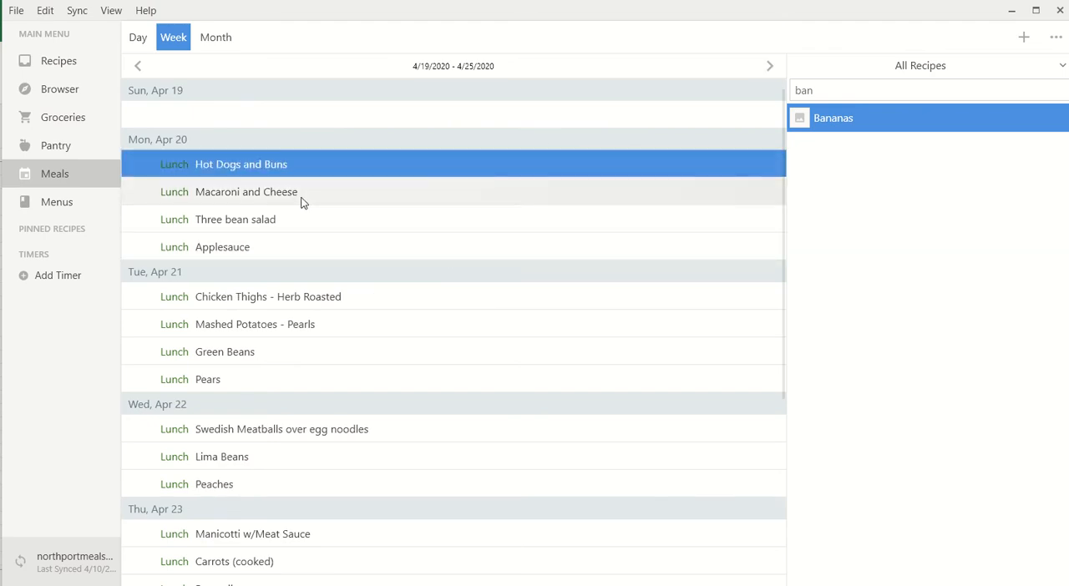
ctrl+click(305, 193)
ctrl+click(305, 223)
ctrl+click(307, 247)
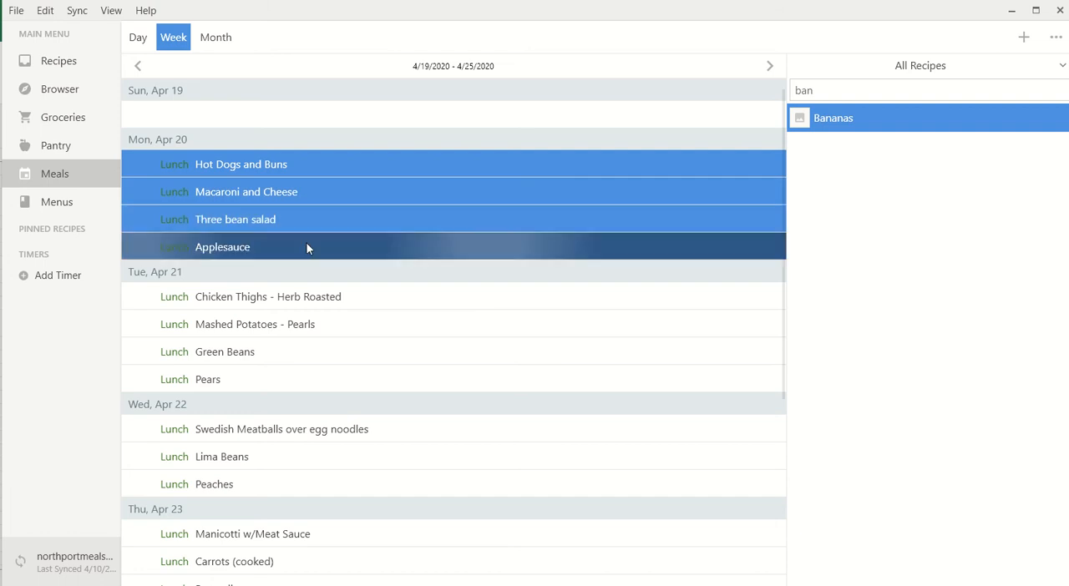
ctrl+click(276, 298)
ctrl+click(324, 323)
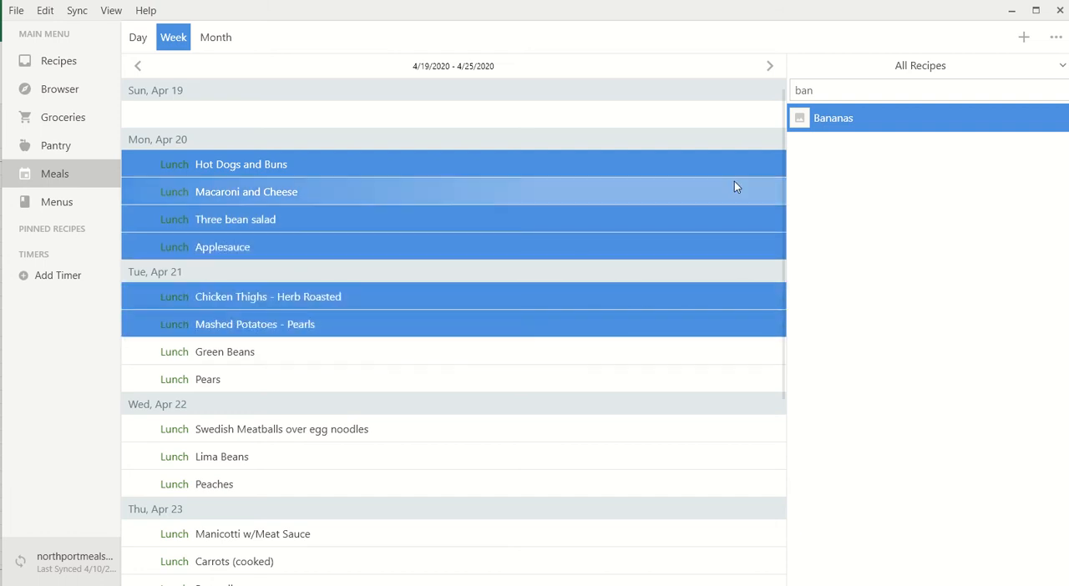
click(1056, 37)
mouse_move(1006, 63)
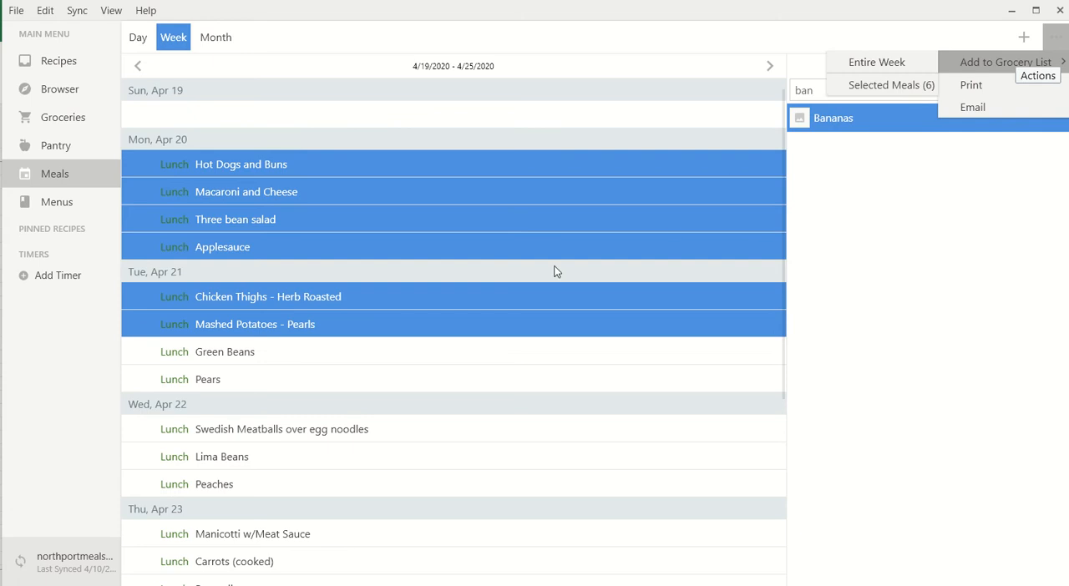
click(497, 158)
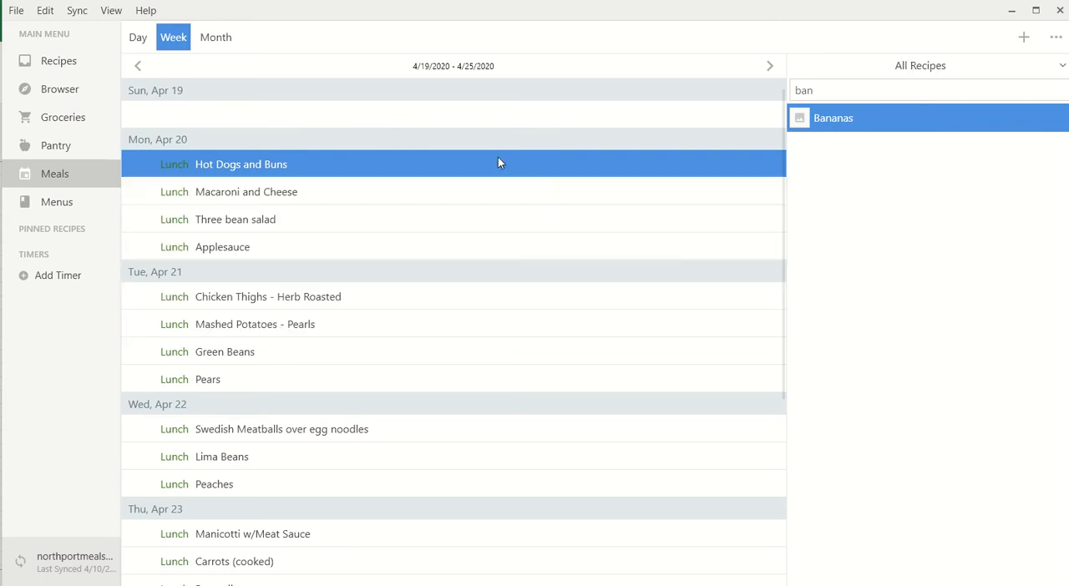
- Start adding the entire week's meals to the grocery list
click(1055, 37)
mouse_move(1006, 63)
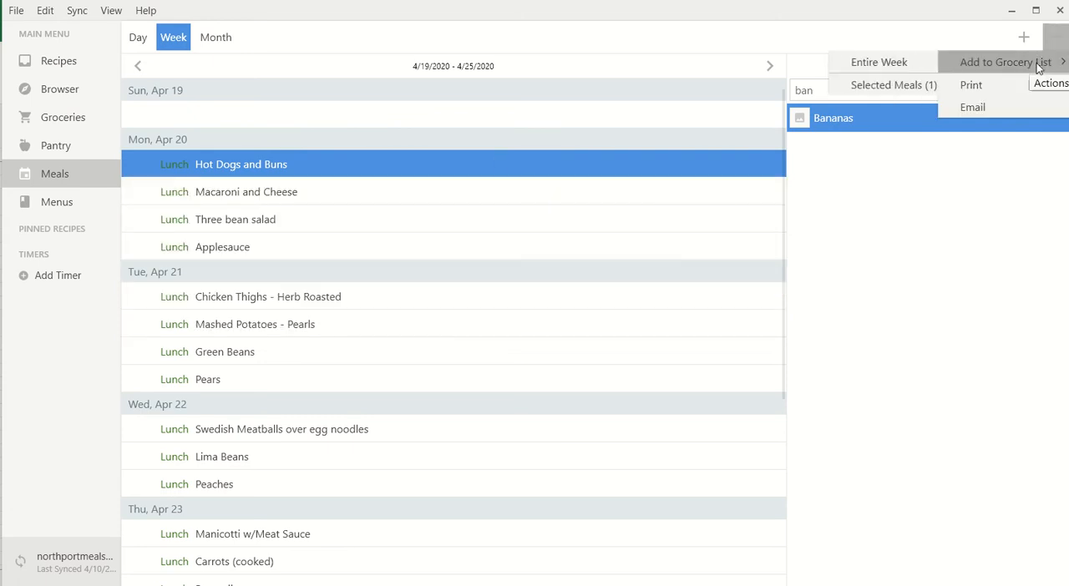
click(877, 63)
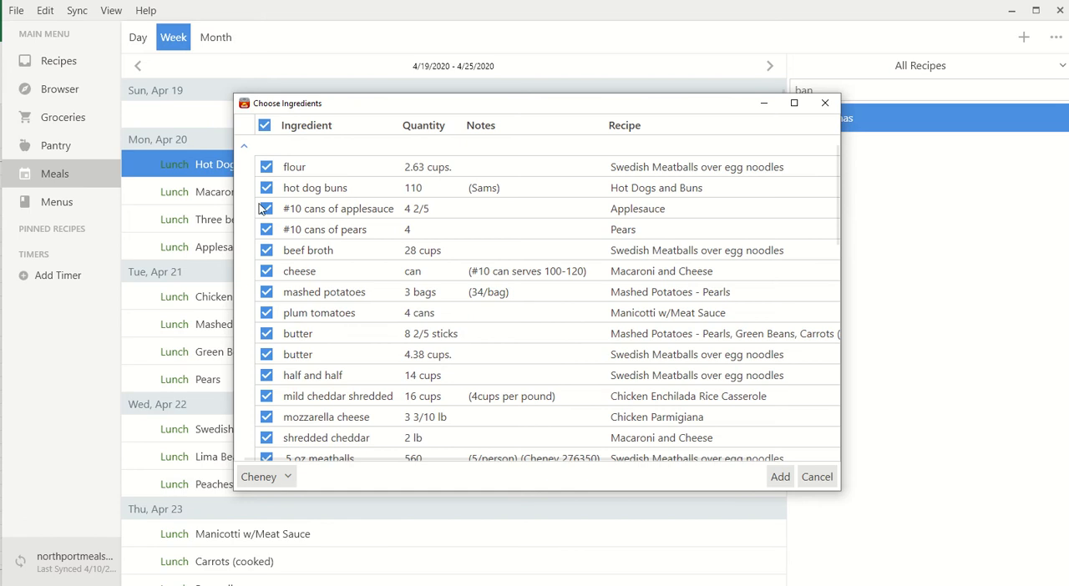
scroll(261, 254, down, 6)
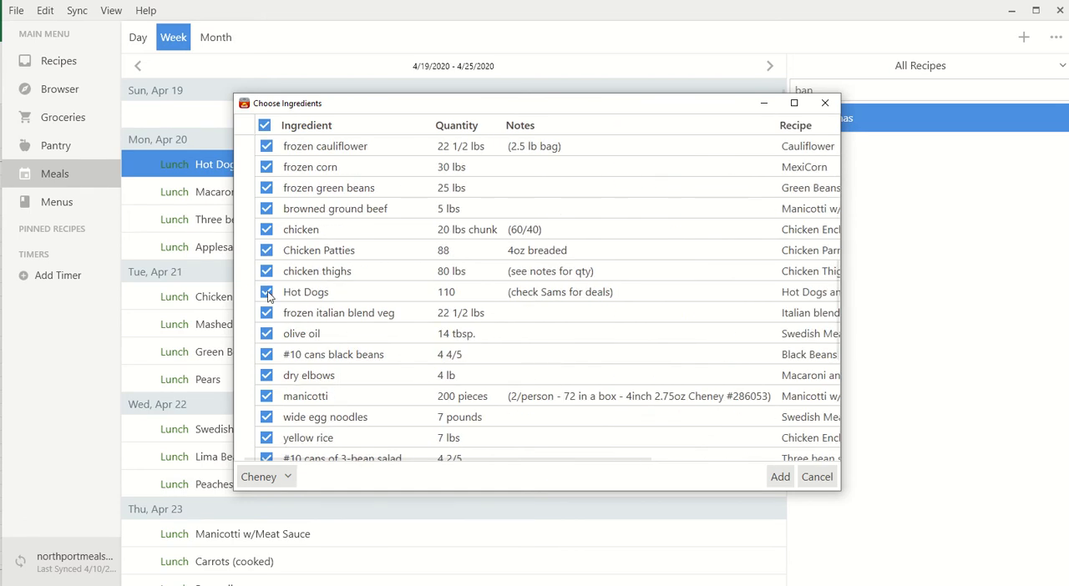
scroll(302, 271, up, 6)
click(266, 167)
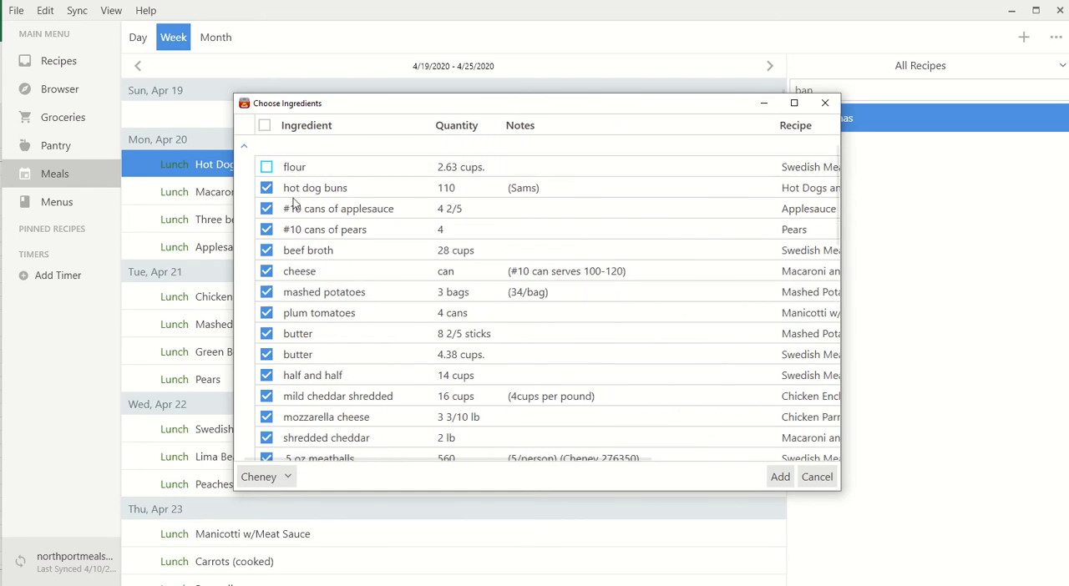
click(266, 167)
click(262, 125)
click(265, 127)
click(265, 127)
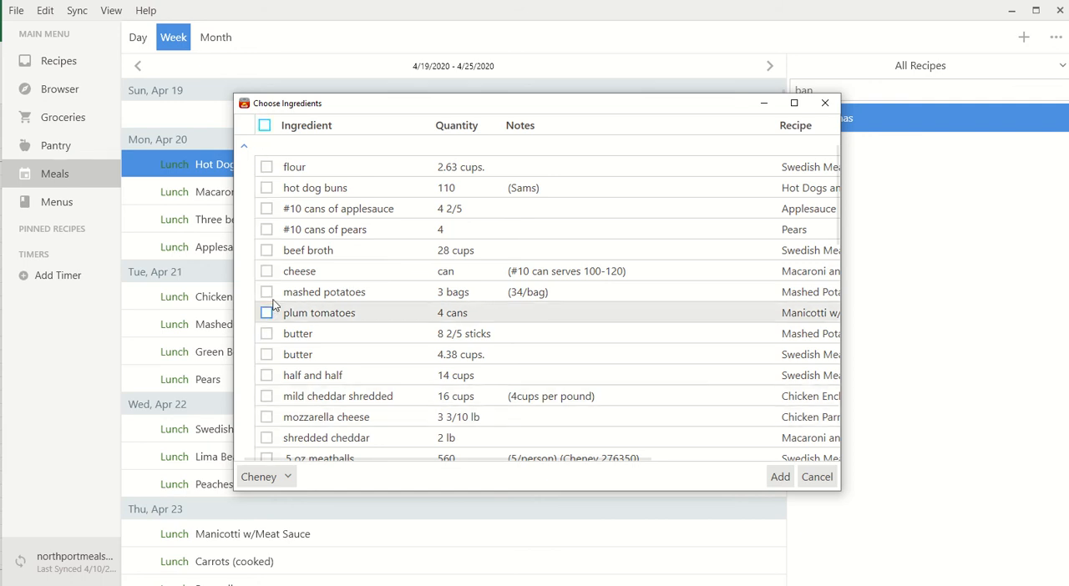
click(268, 127)
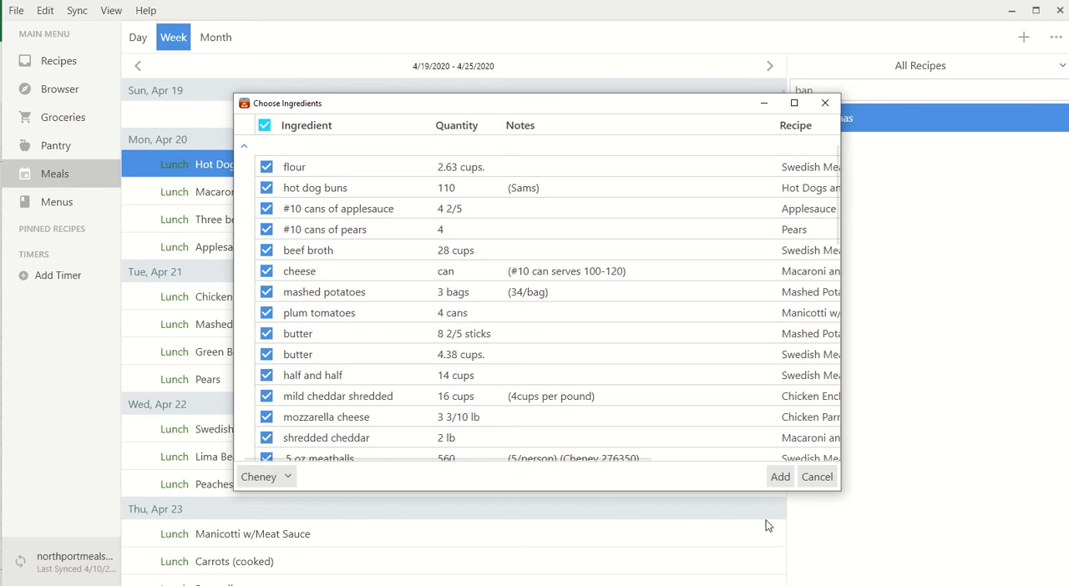
- Add all the checked ingredients to the Cheney list and open the grocery lists
click(785, 476)
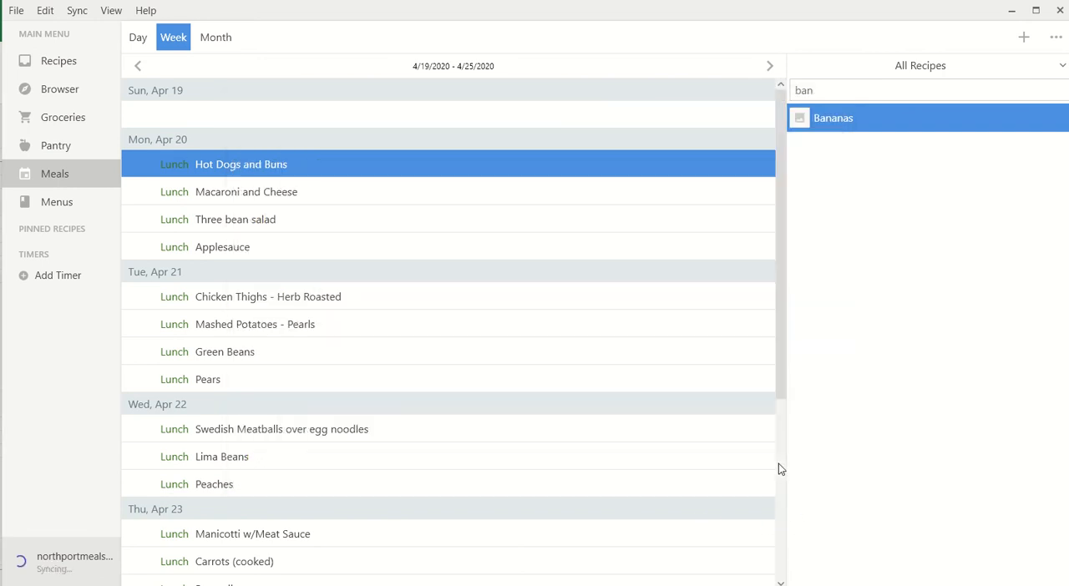
click(67, 128)
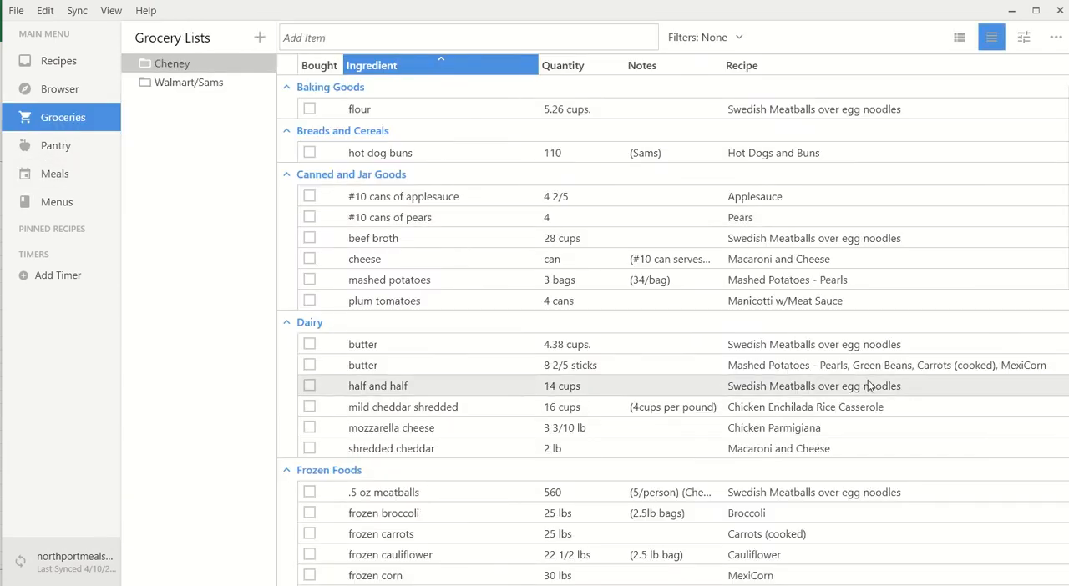
- Try ordering the grocery items by the Recipe column, first ascending and then descending
click(760, 71)
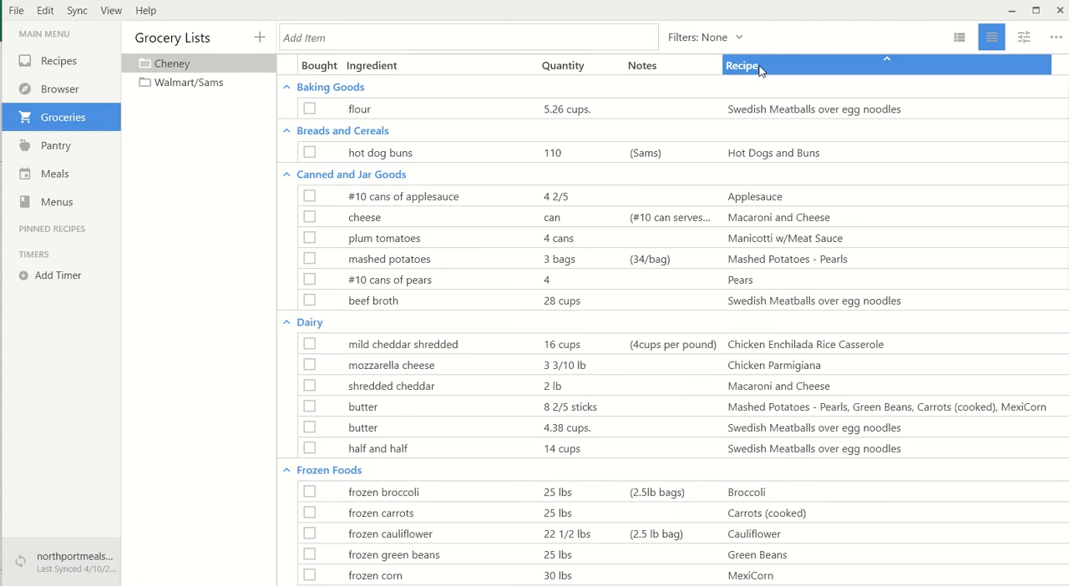
scroll(823, 391, down, 3)
scroll(823, 391, down, 3)
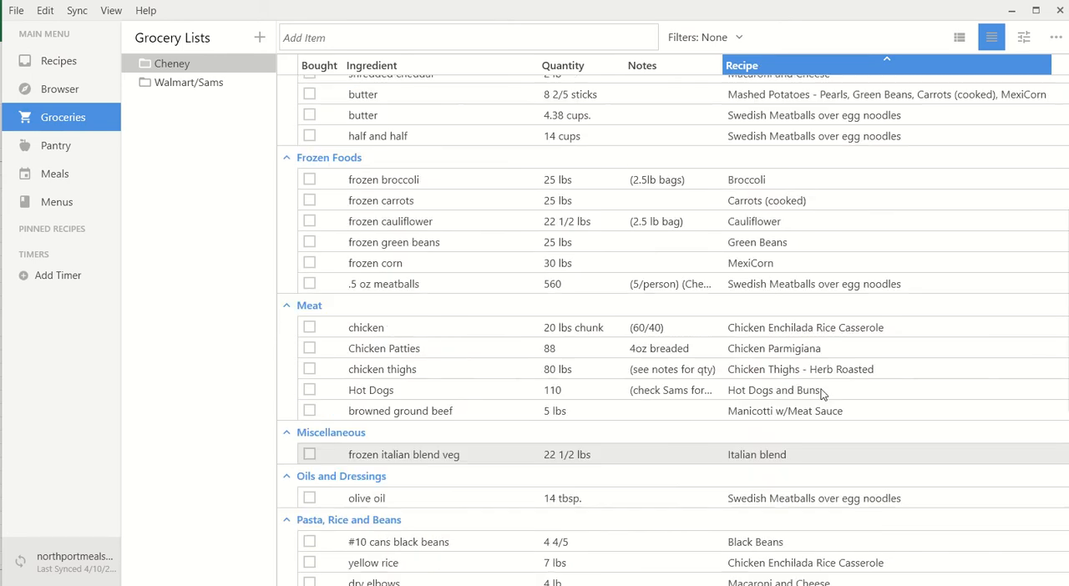
scroll(823, 391, up, 6)
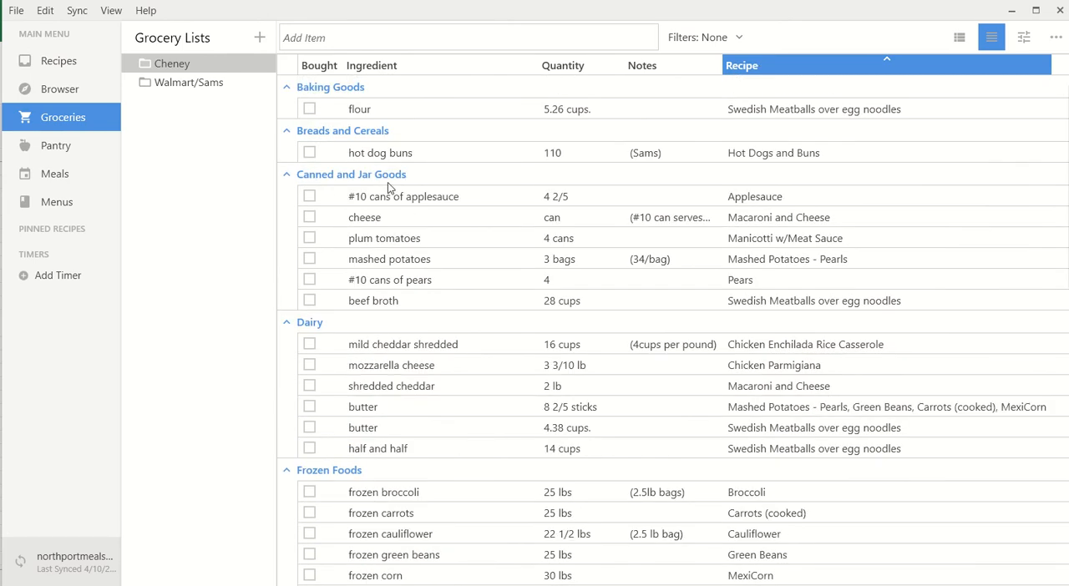
click(809, 62)
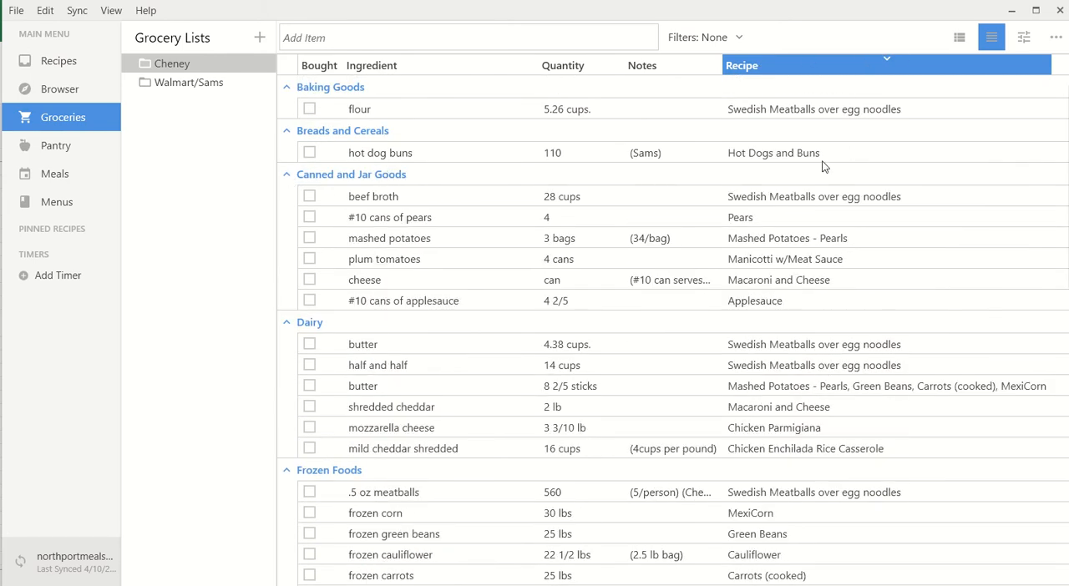
- Sort the Cheney grocery list by recipe instead of aisle and look through the grouped items
click(1024, 37)
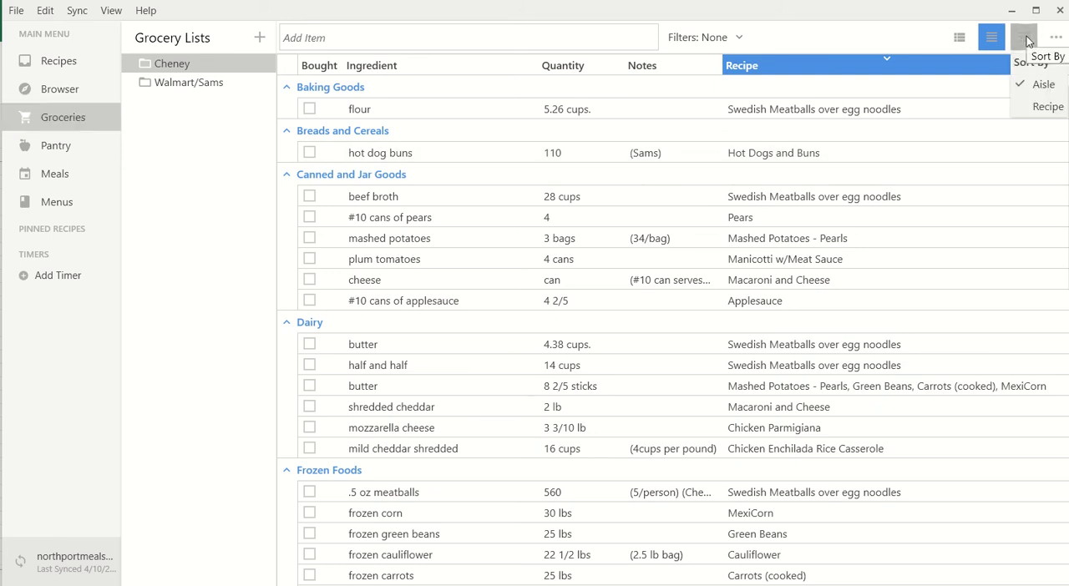
click(1029, 107)
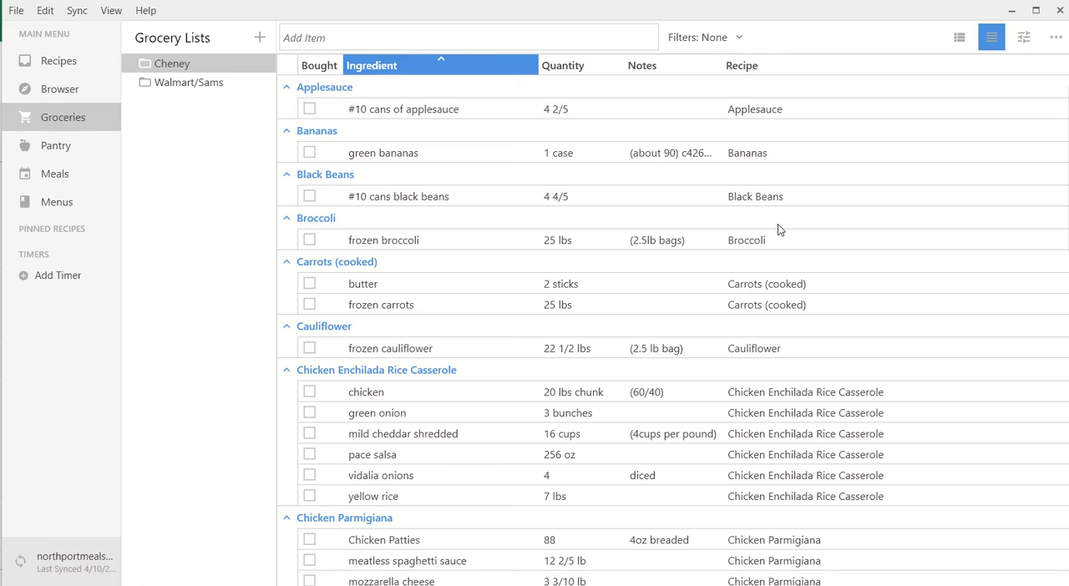
scroll(792, 250, down, 6)
scroll(789, 257, up, 4)
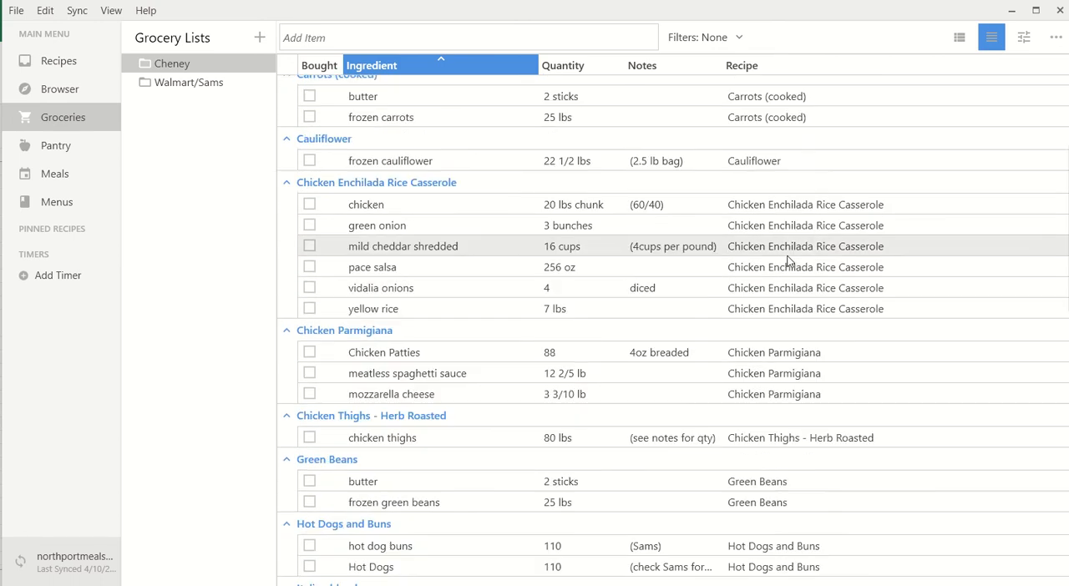
scroll(790, 259, up, 2)
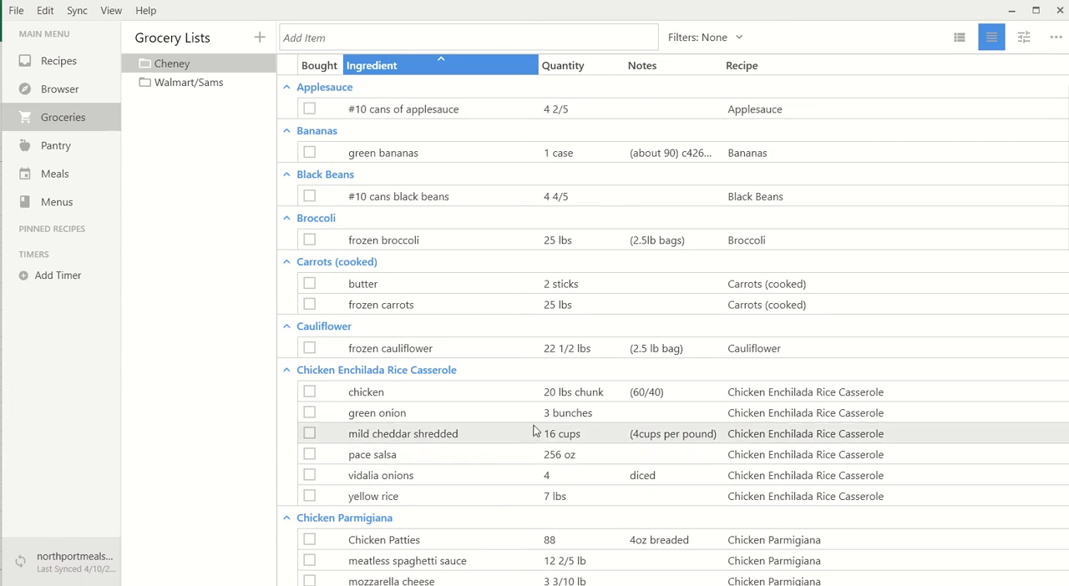
- Switch to the aprOrders.xlsx workbook in Excel and add a new blank sheet after apr09
key(alt+Tab)
key(alt+Tab)
key(alt+Tab)
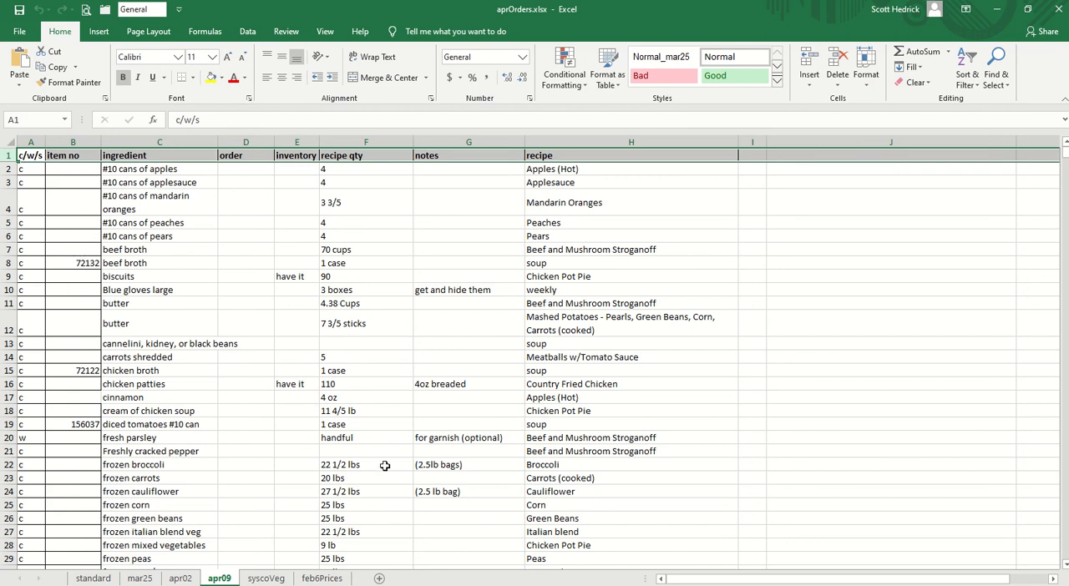
click(380, 578)
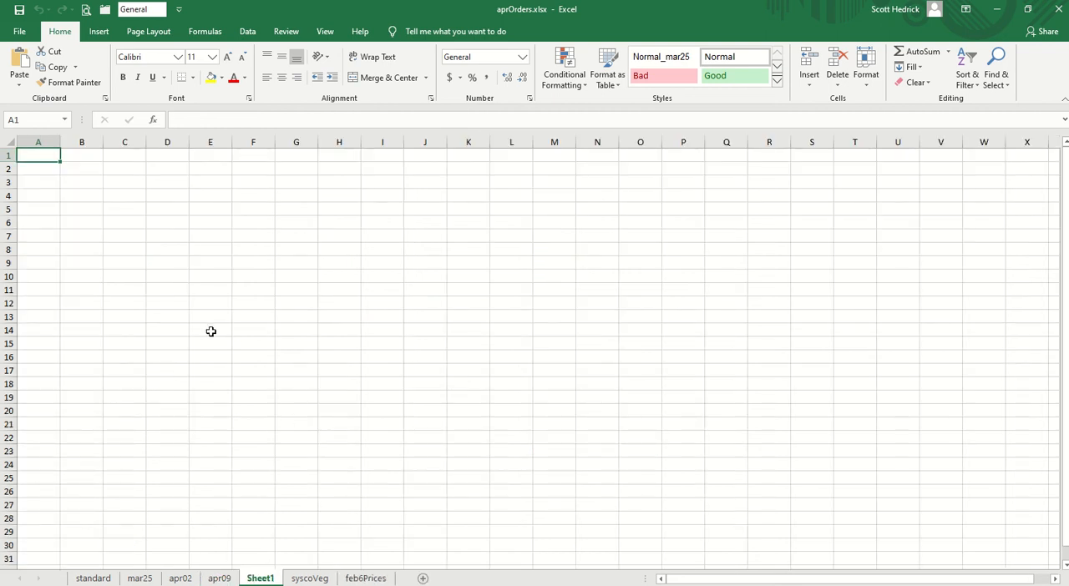
- Copy every item of the Cheney grocery list from the recipe manager and paste it unformatted into Sheet1 of aprOrders.xlsx at A1
key(alt+Tab)
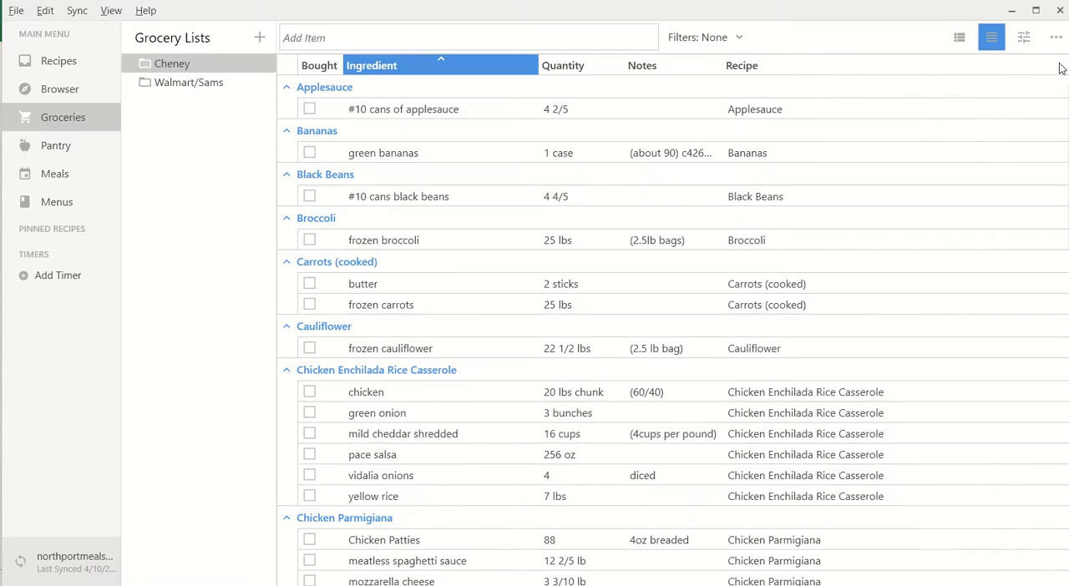
click(452, 115)
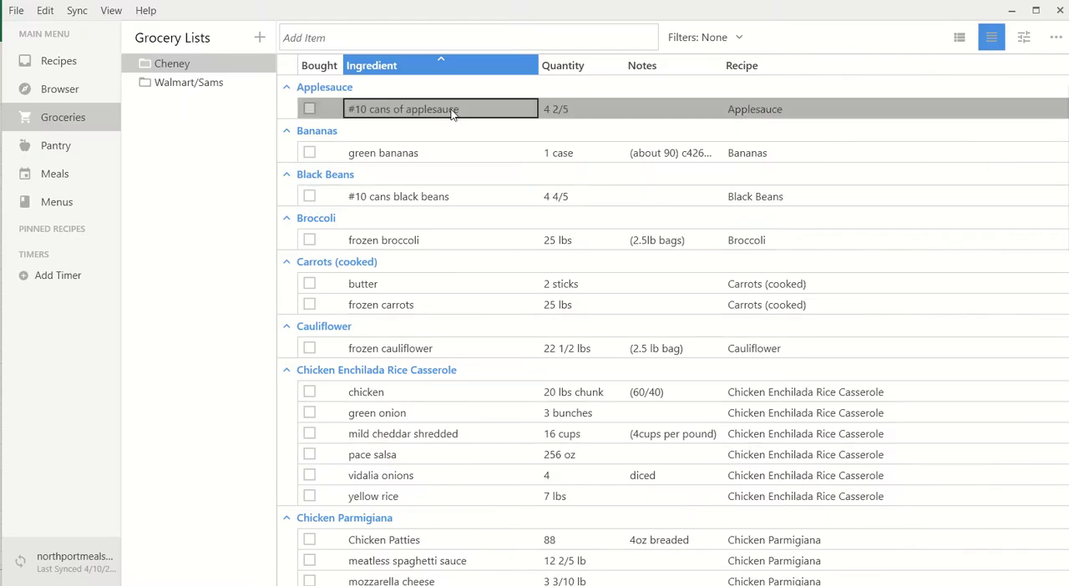
key(ctrl+a)
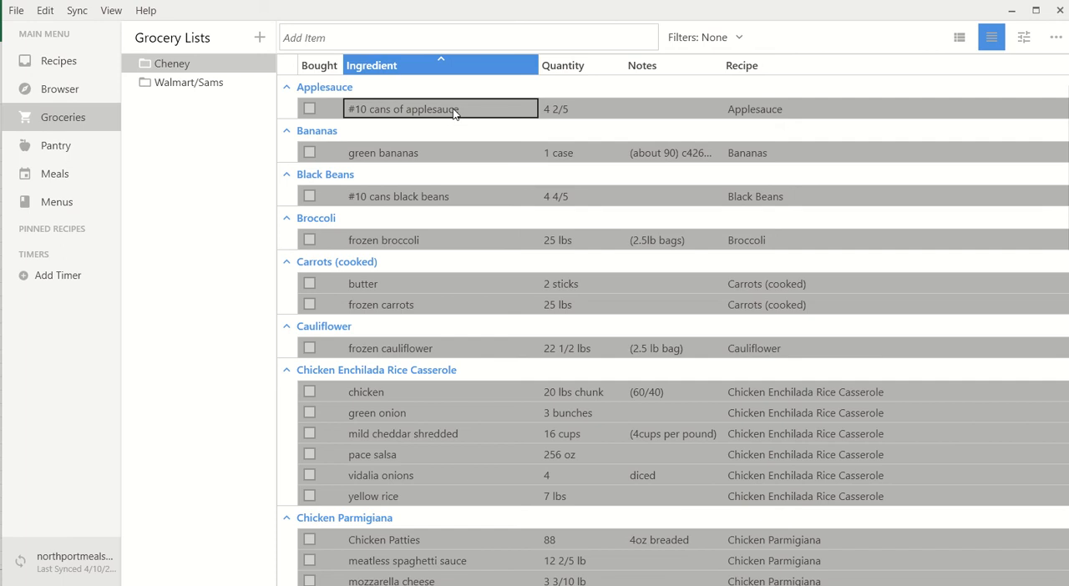
key(alt+Tab)
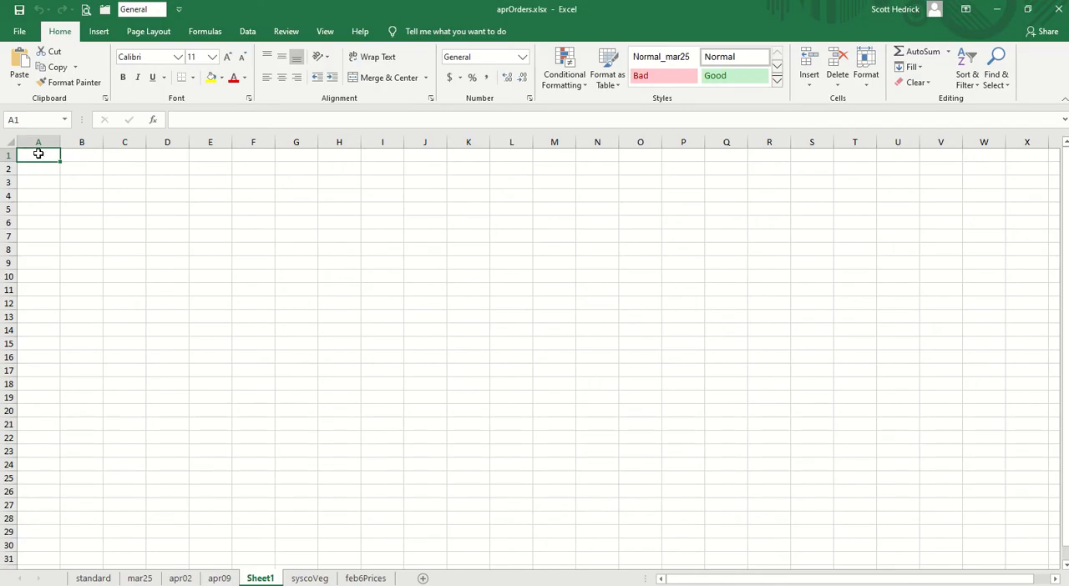
right_click(38, 153)
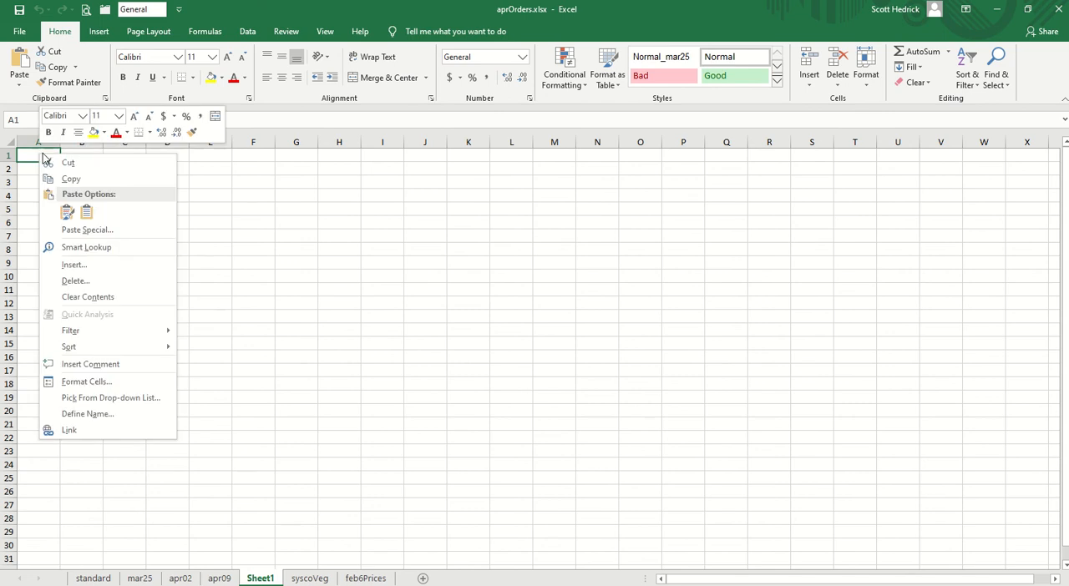
click(88, 216)
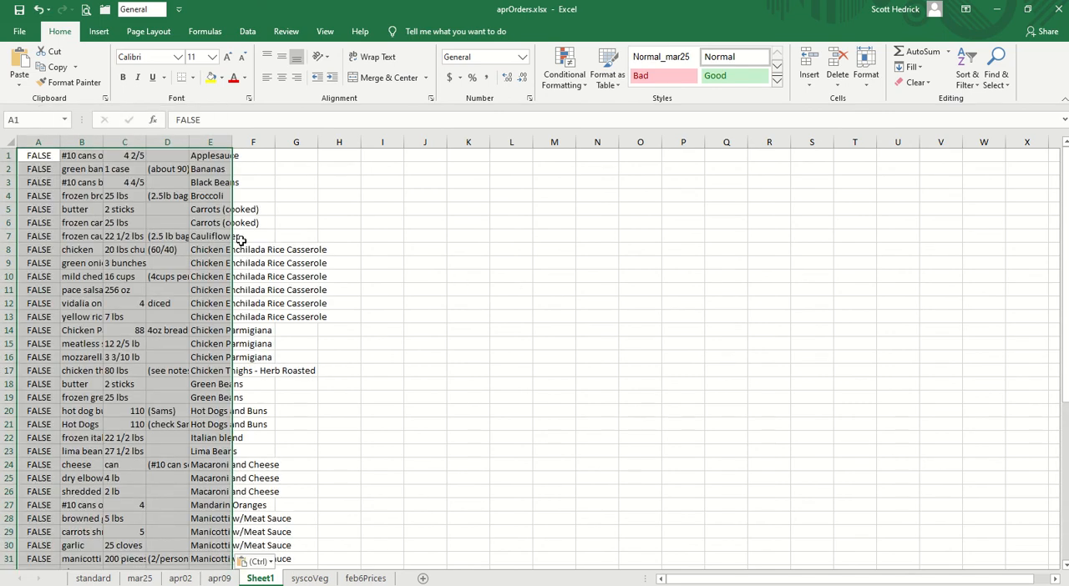
click(50, 155)
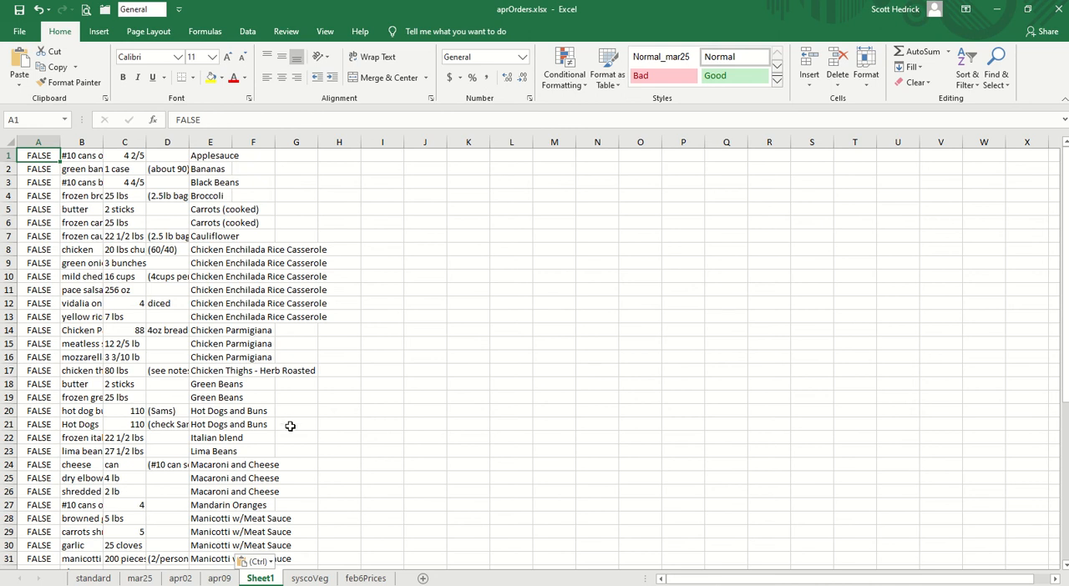
- Match Sheet1 to the apr09 column layout by inserting one blank column before the ingredients and two blank columns before the quantities
click(219, 578)
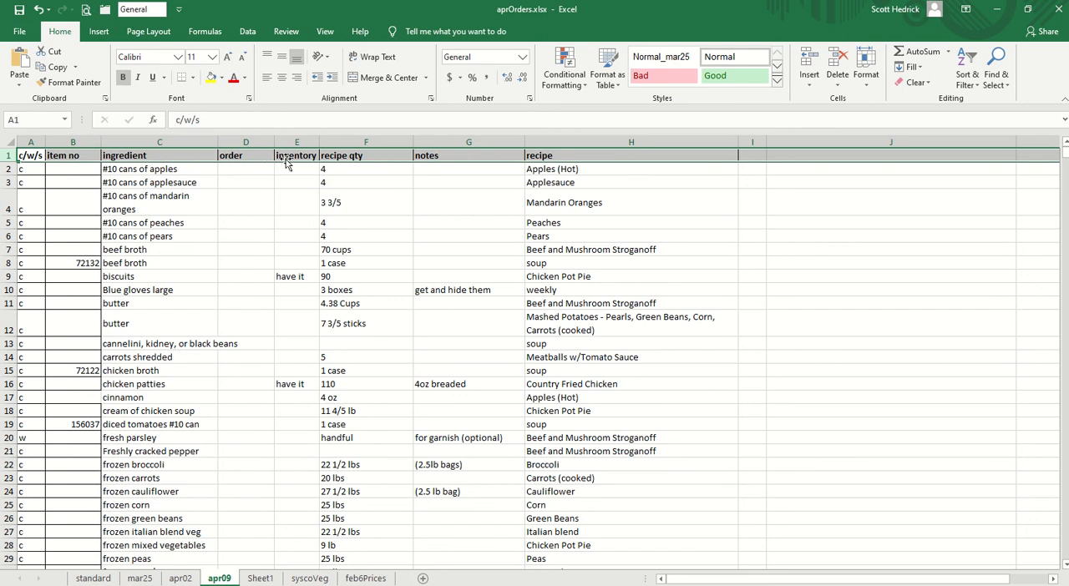
click(260, 579)
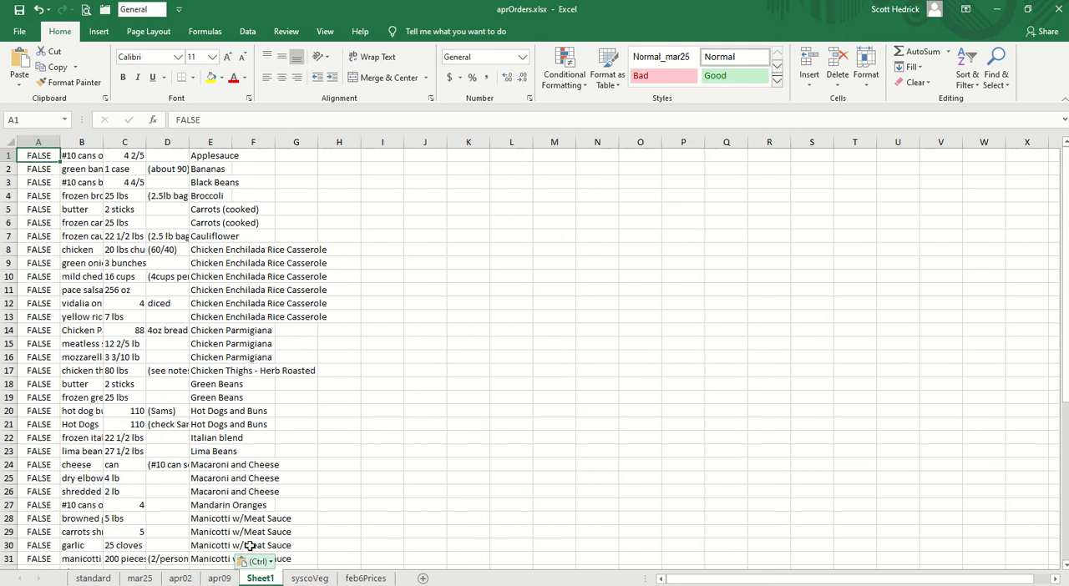
right_click(81, 142)
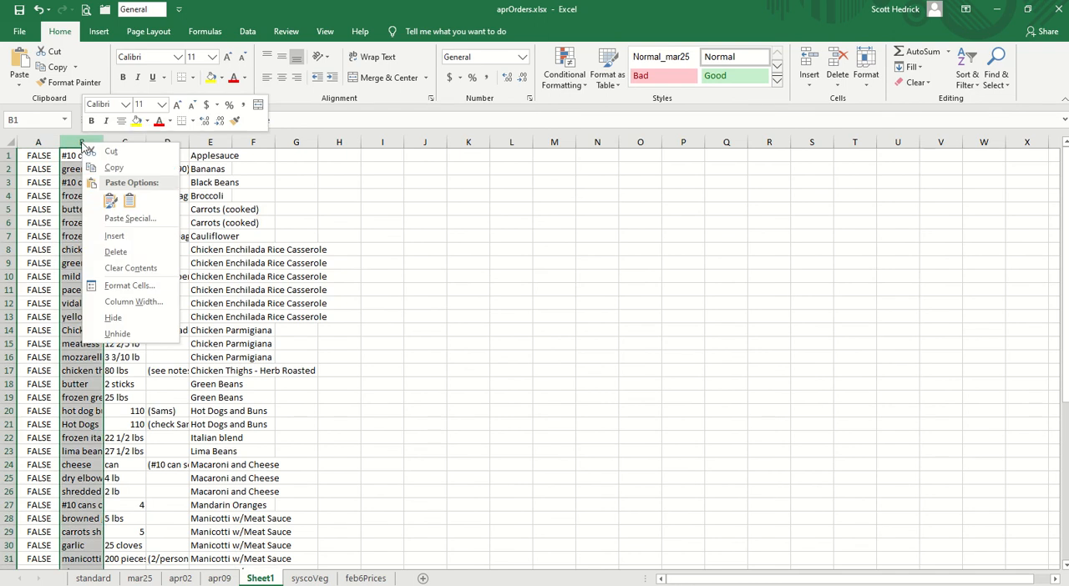
click(114, 237)
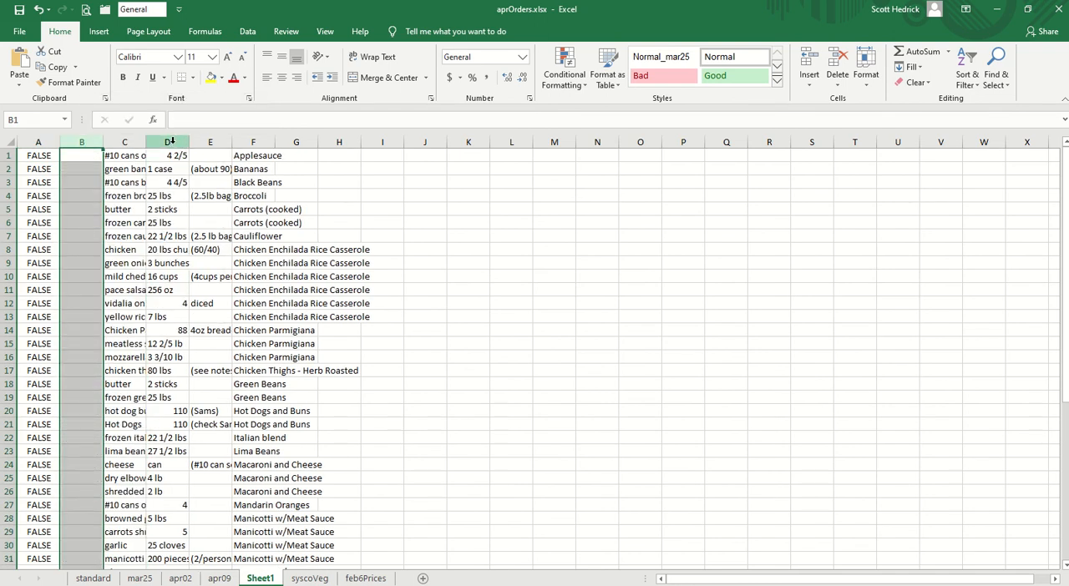
drag(171, 143, 218, 143)
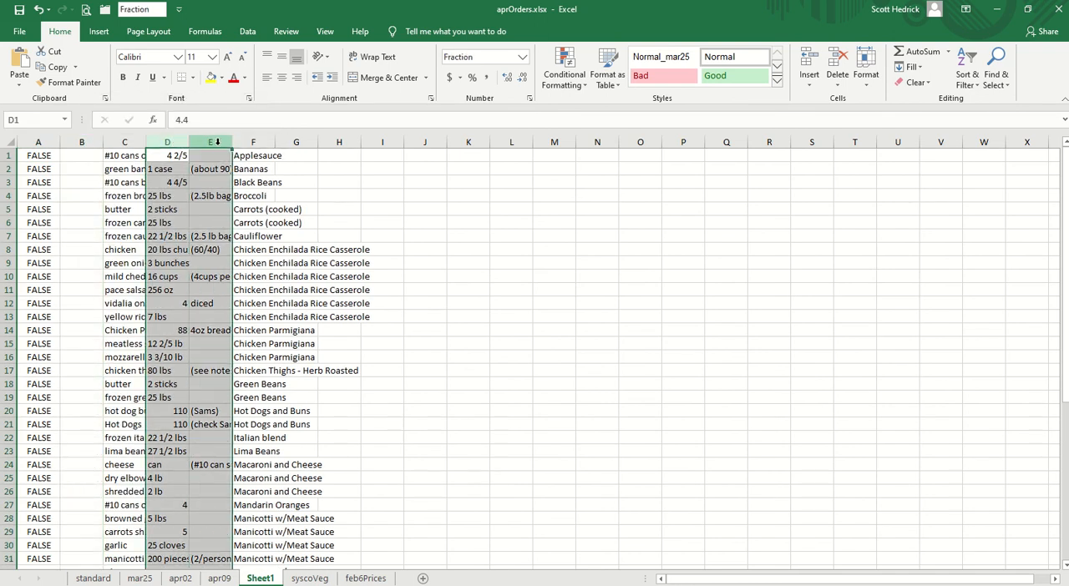
right_click(214, 143)
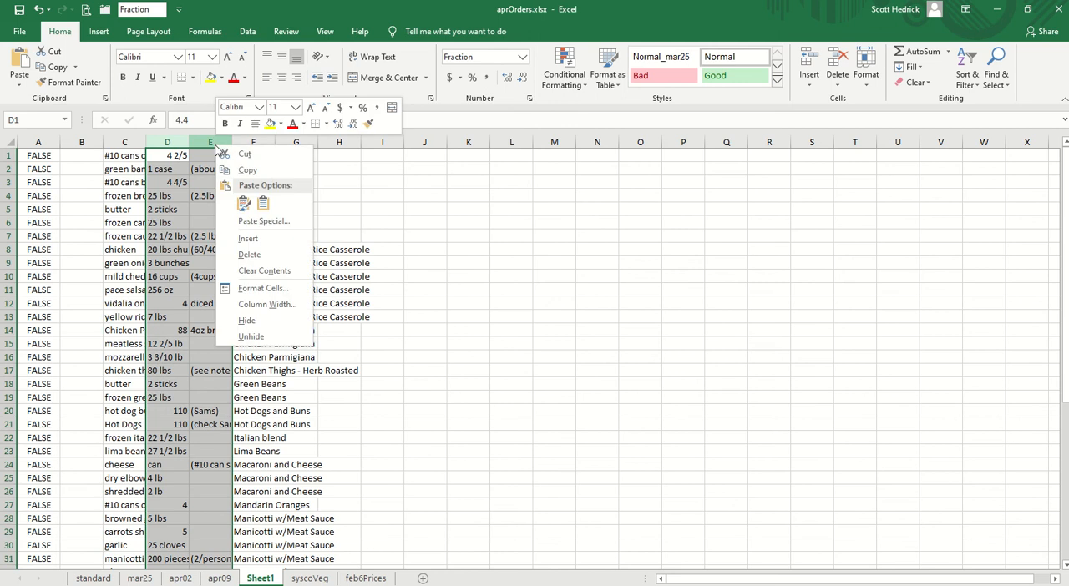
click(248, 239)
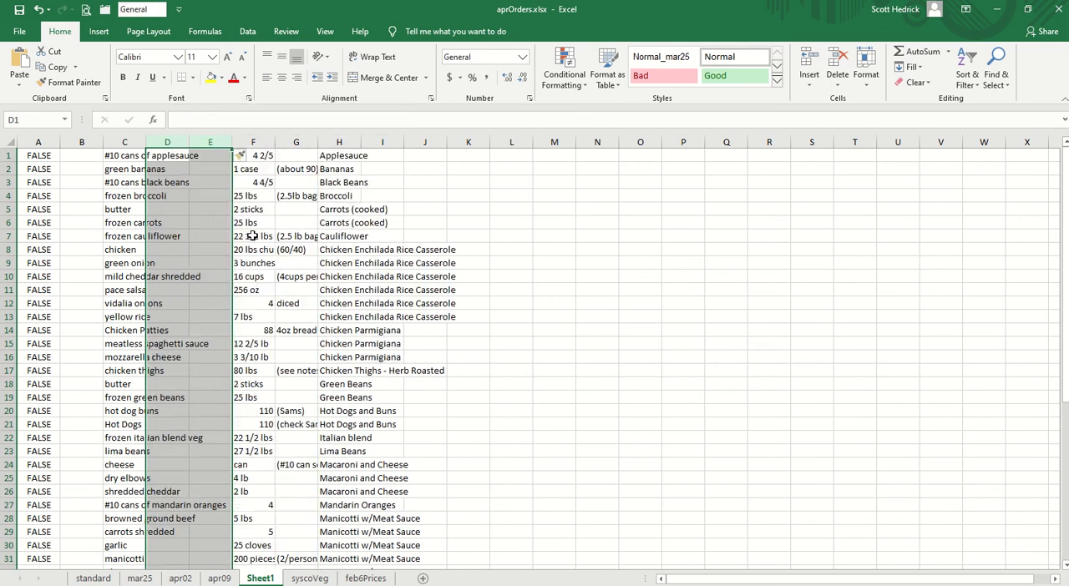
- Copy the header row from the apr09 sheet and insert it above the first grocery item in Sheet1
click(223, 579)
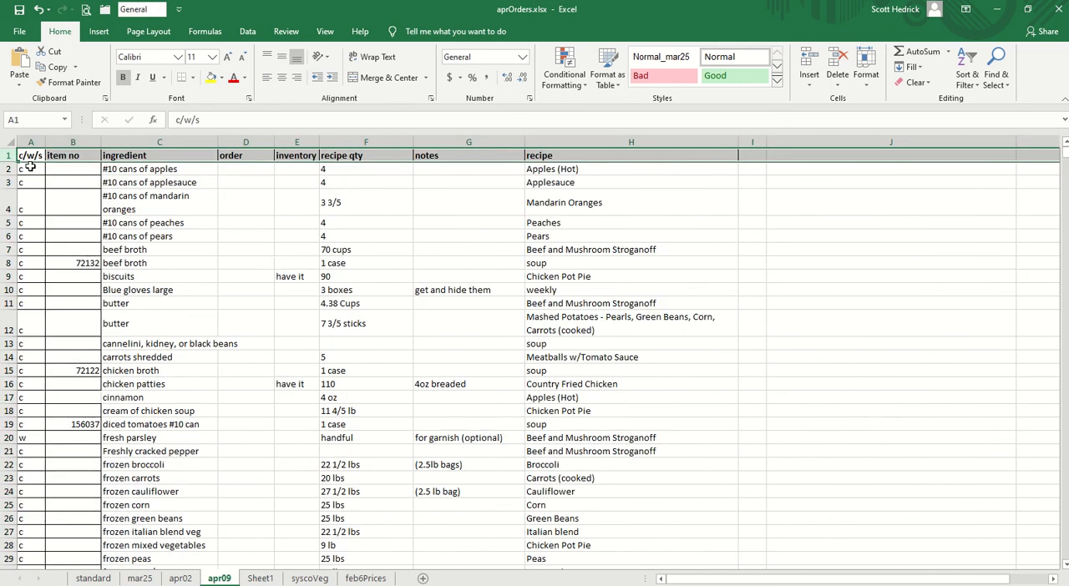
right_click(7, 155)
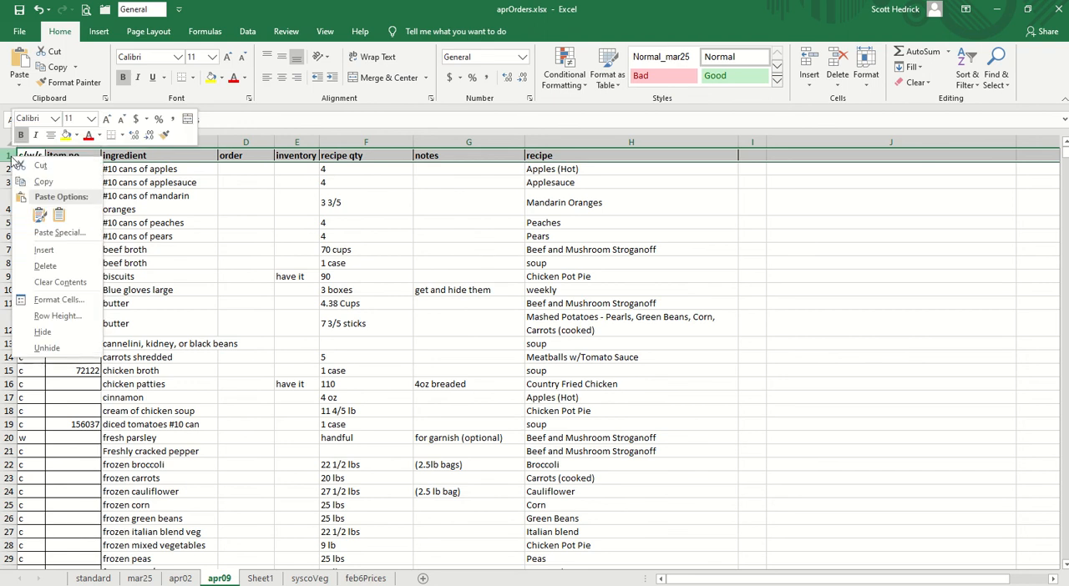
click(44, 184)
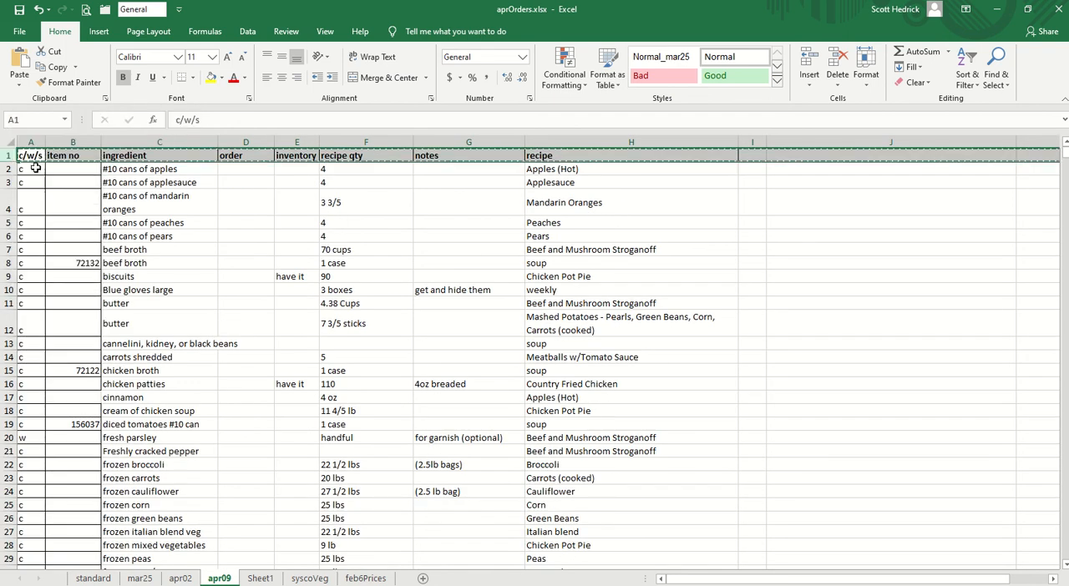
click(272, 578)
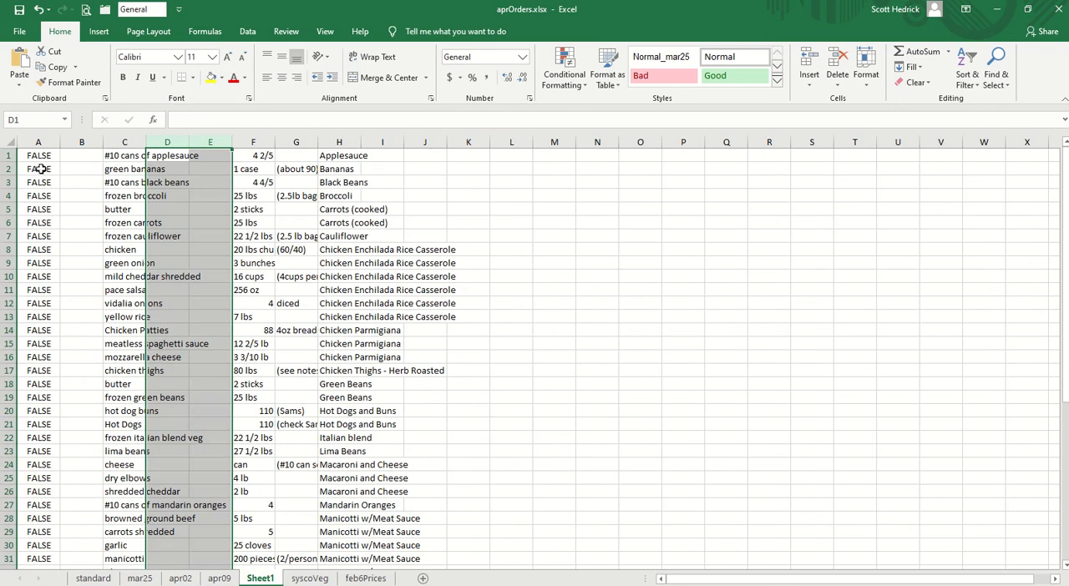
right_click(15, 156)
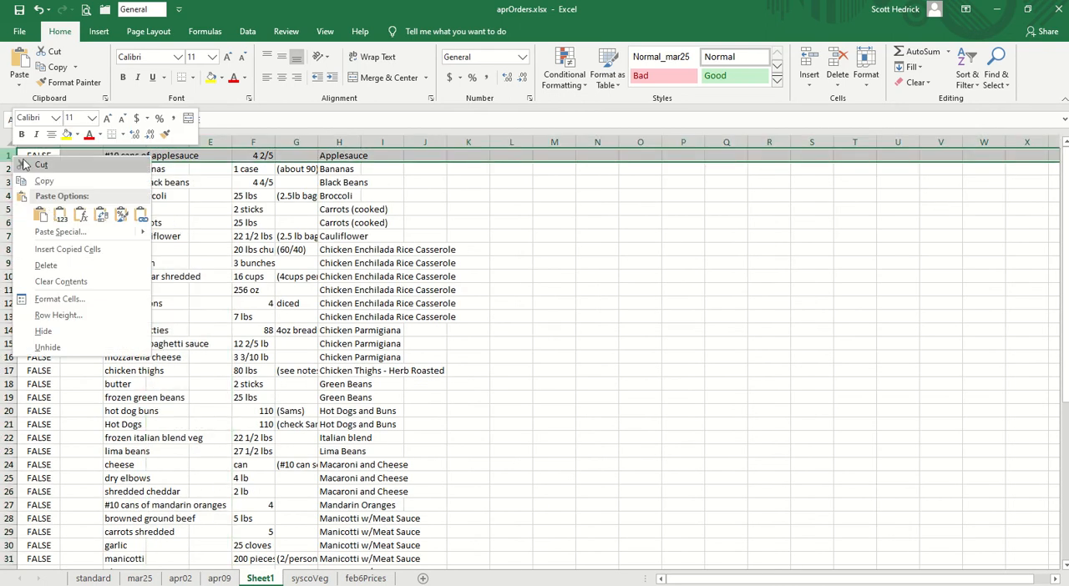
click(67, 250)
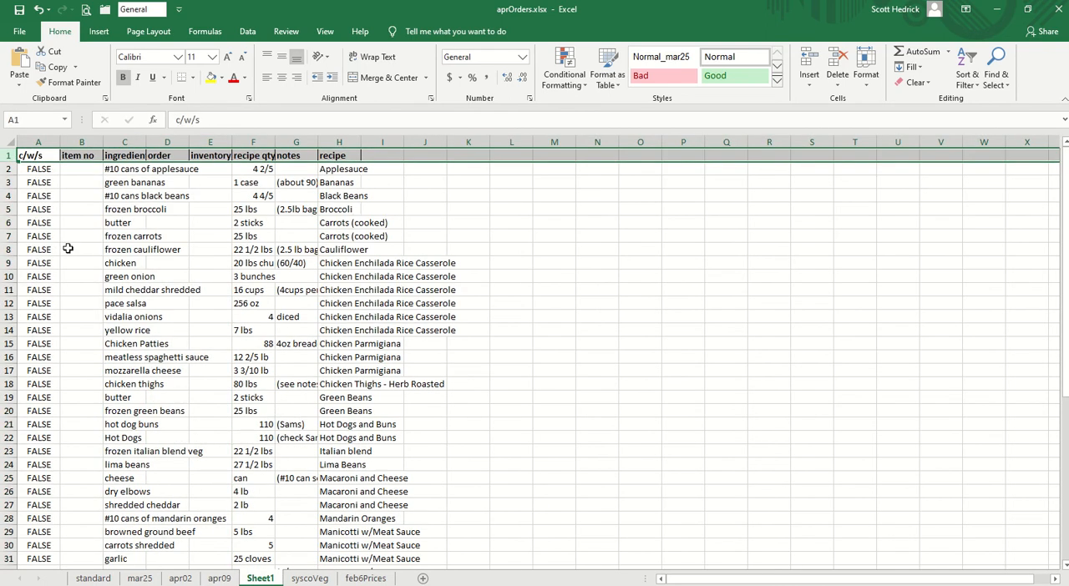
- Auto-fit the widths of all columns in Sheet1 to their contents
click(9, 142)
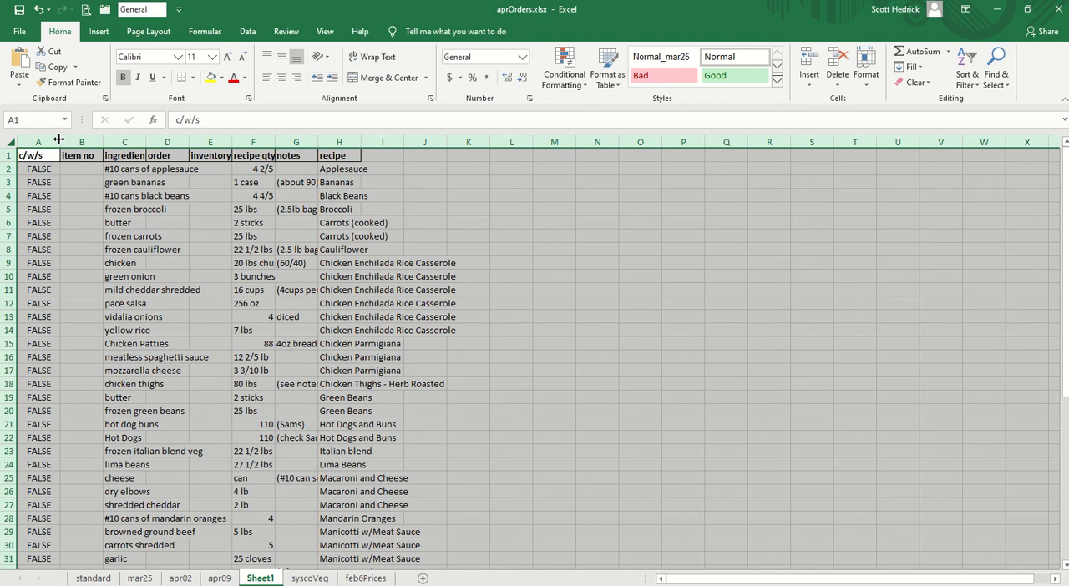
double_click(63, 146)
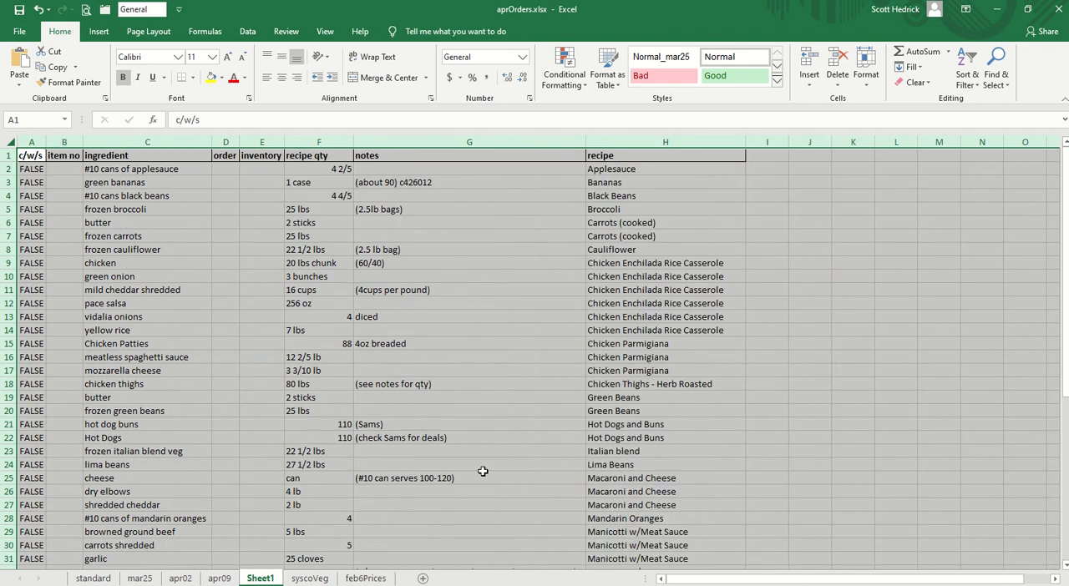
click(179, 318)
- Clear all the FALSE values below the c/w/s header in column A
click(37, 170)
drag(42, 188, 28, 547)
key(Delete)
scroll(189, 342, up, 7)
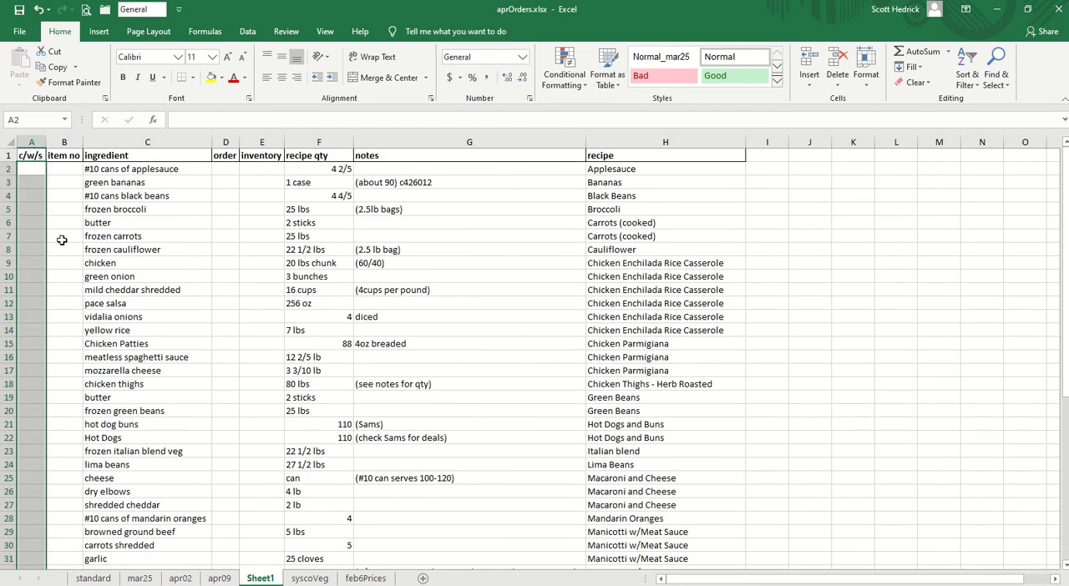
- Freeze the top row of Sheet1 and check that the headers stay in place throughout the list
click(35, 154)
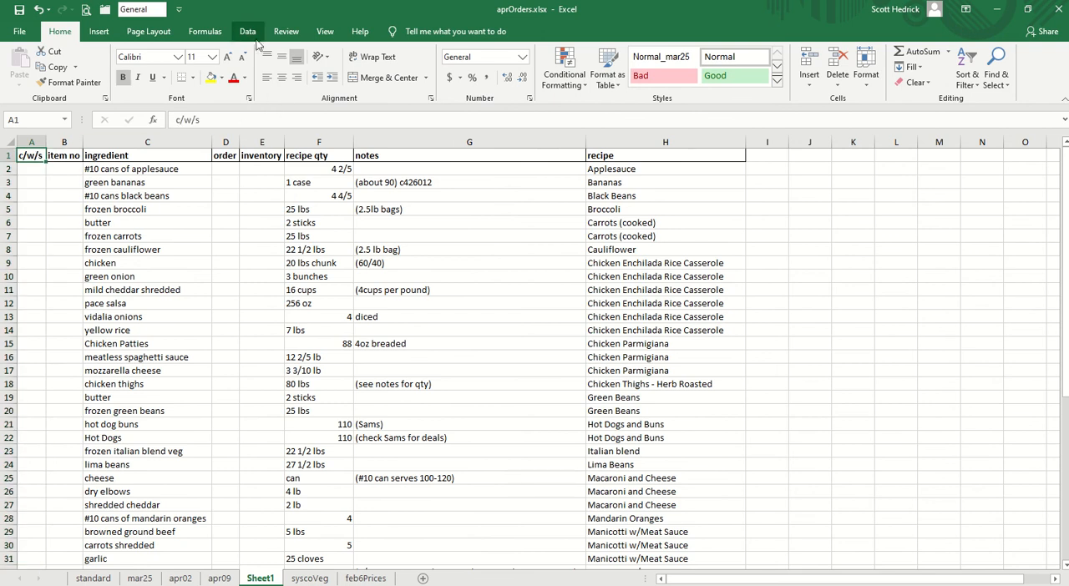
click(327, 34)
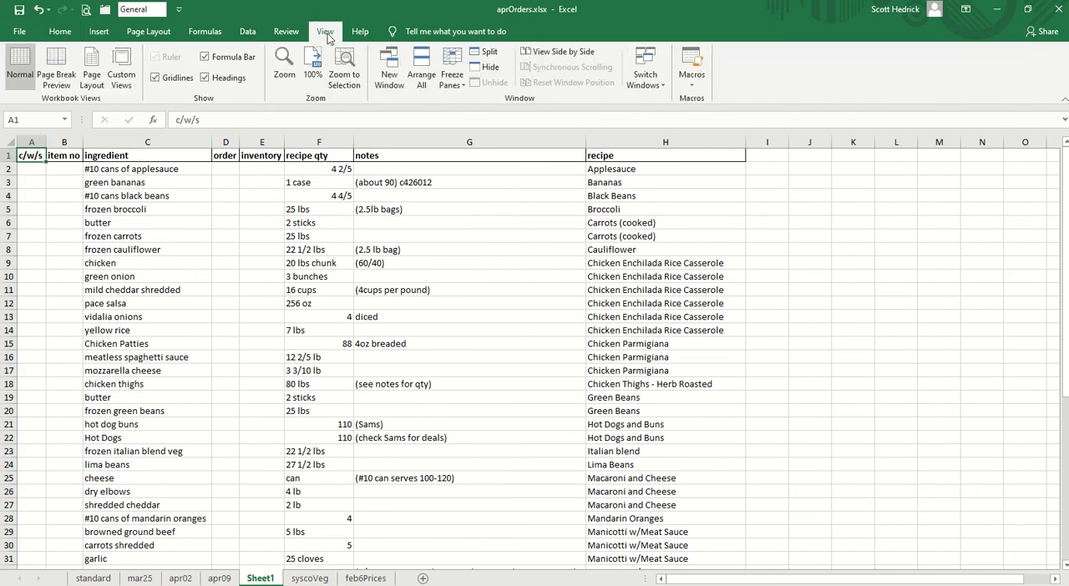
click(452, 75)
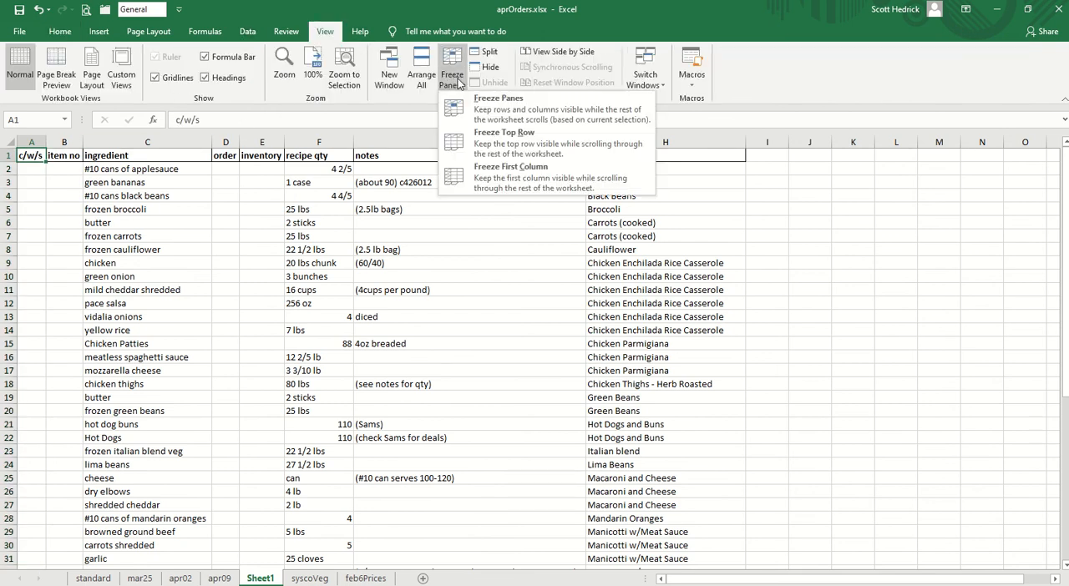
click(496, 137)
scroll(504, 337, down, 11)
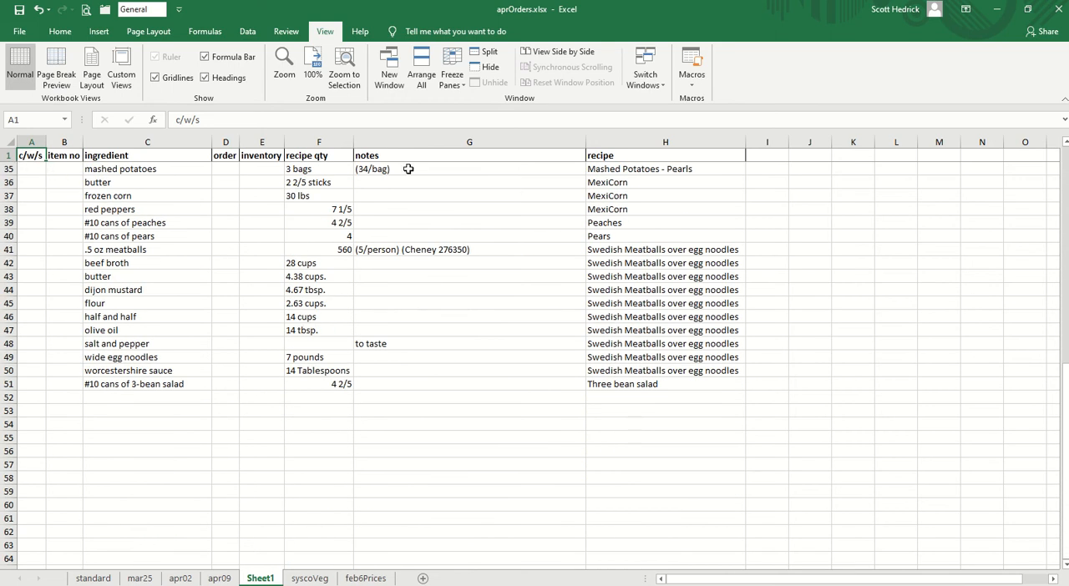
scroll(450, 370, up, 4)
scroll(450, 370, up, 7)
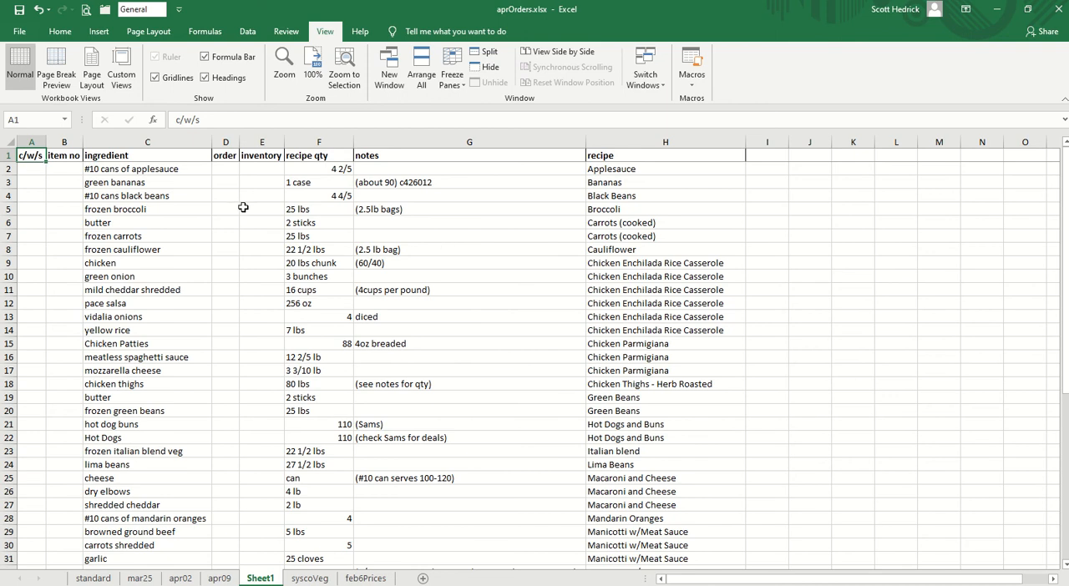
- Enter c in the c/w/s column for each item from the #10 cans of applesauce through green onion (A2:A10)
click(30, 171)
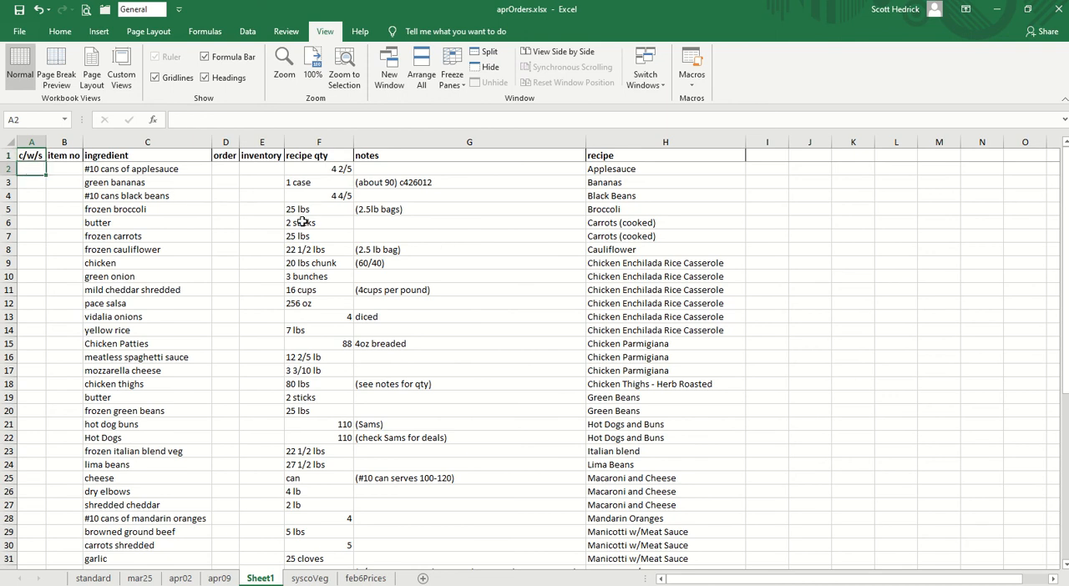
text(c )
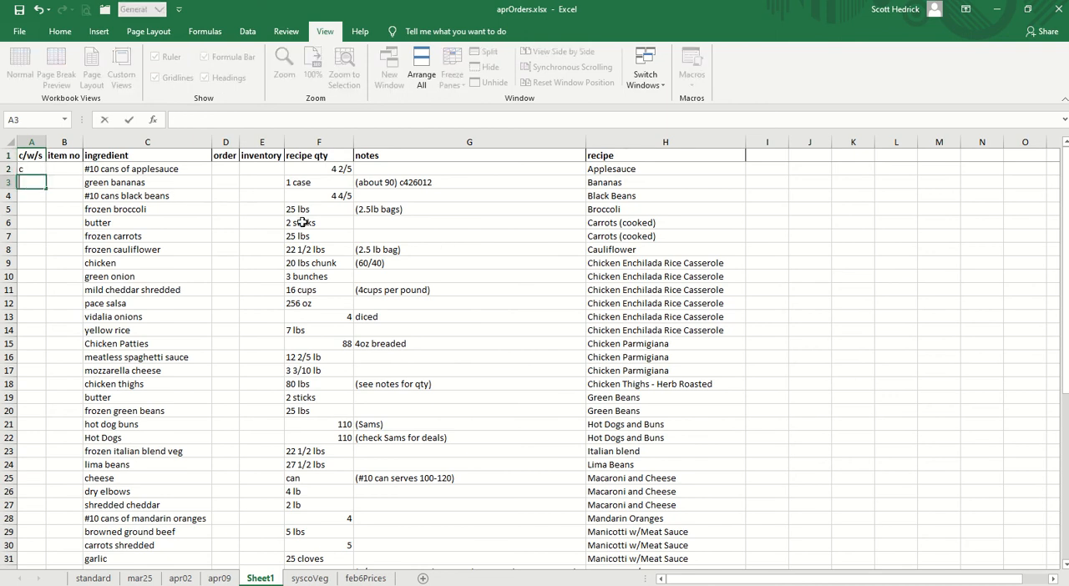
text(c c c c c c)
key(Return)
text(c)
key(Return)
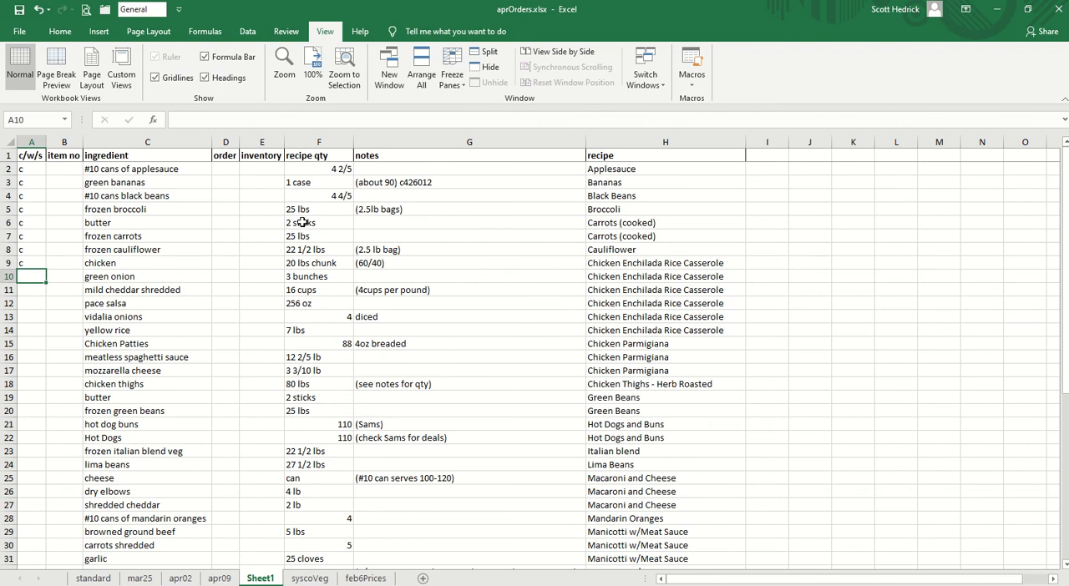
text(c)
- Set the c/w/s code to w for mild cheddar shredded and to c for pace salsa
key(Return)
text(c)
key(Return)
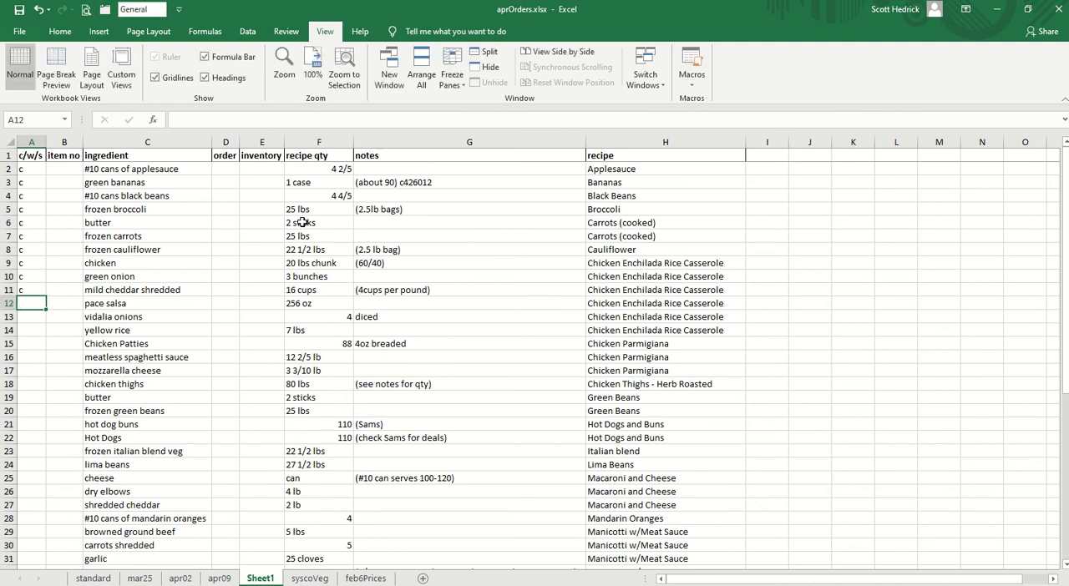
key(Return)
key(Up)
key(Up)
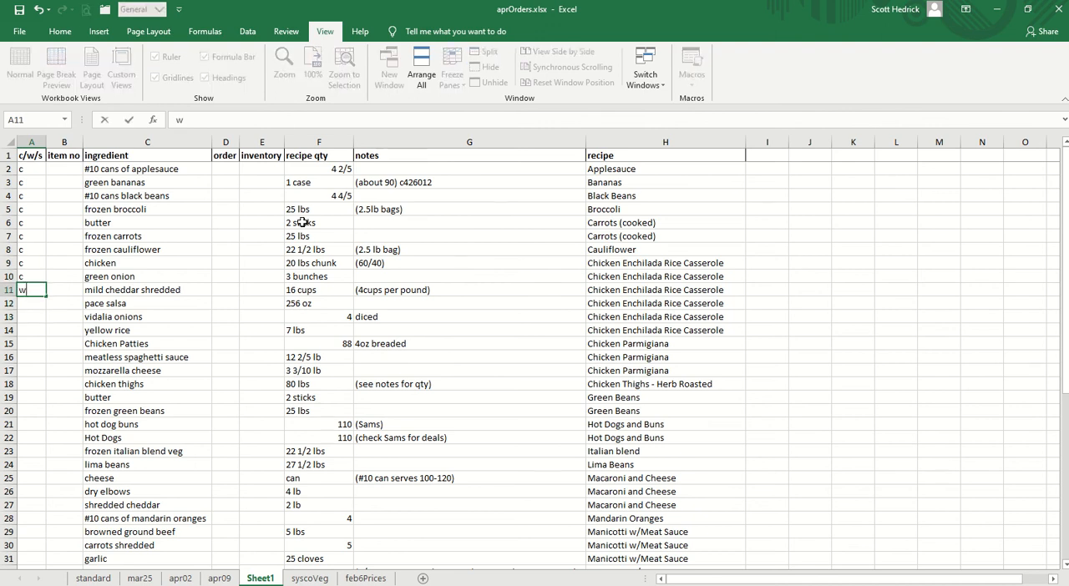
text(w)
key(Return)
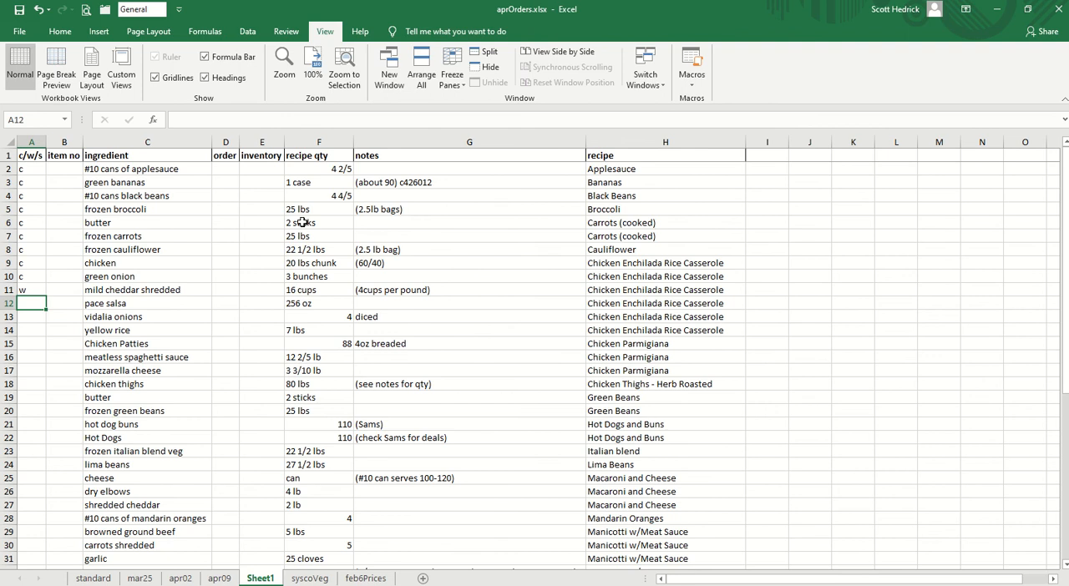
text(c)
key(Return)
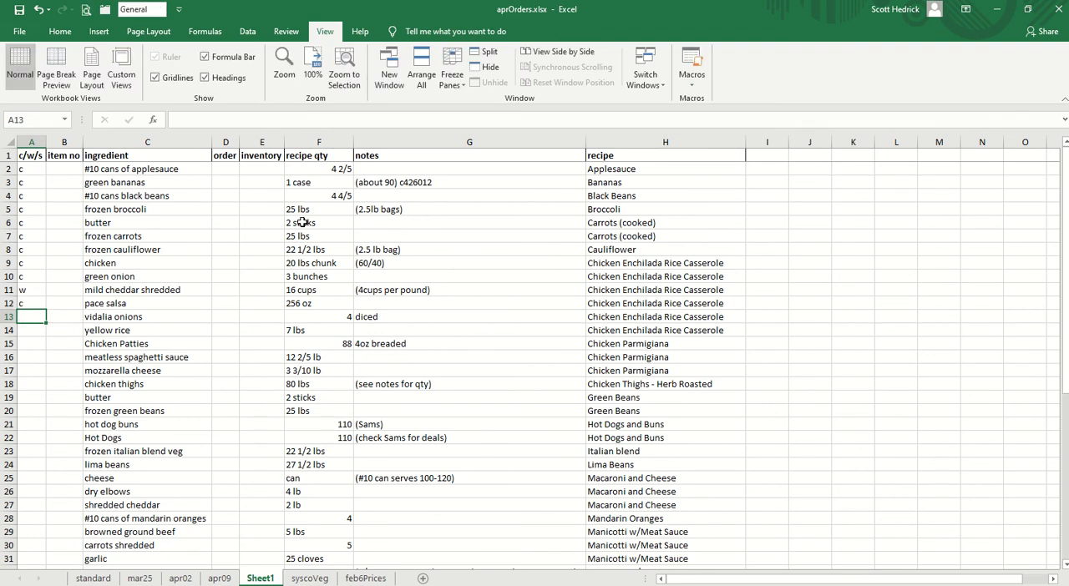
- Enter c in the c/w/s column for each item from vidalia onions through Hot Dogs (A13:A22)
key(Up)
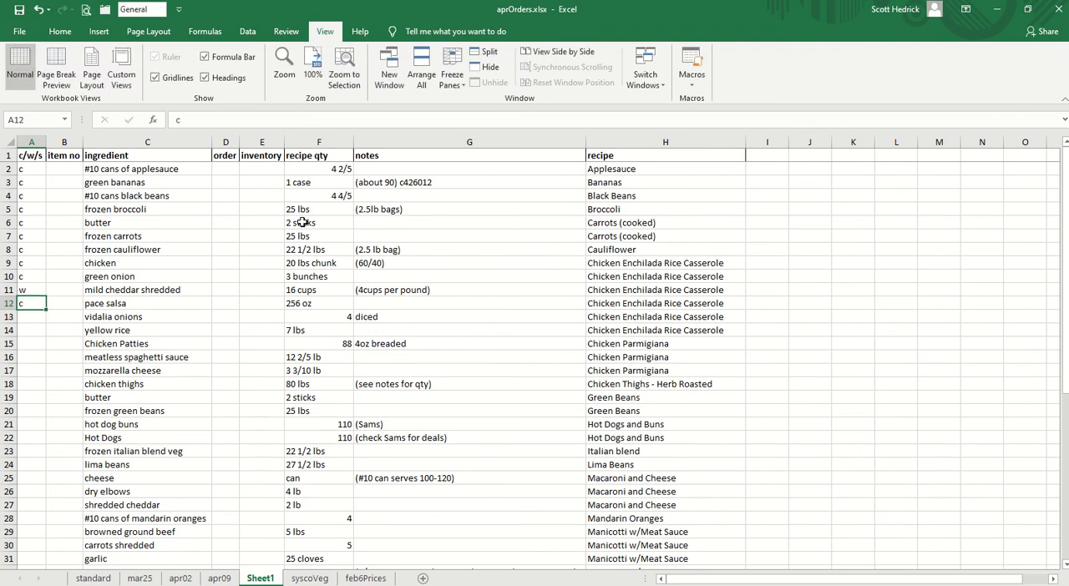
key(Down)
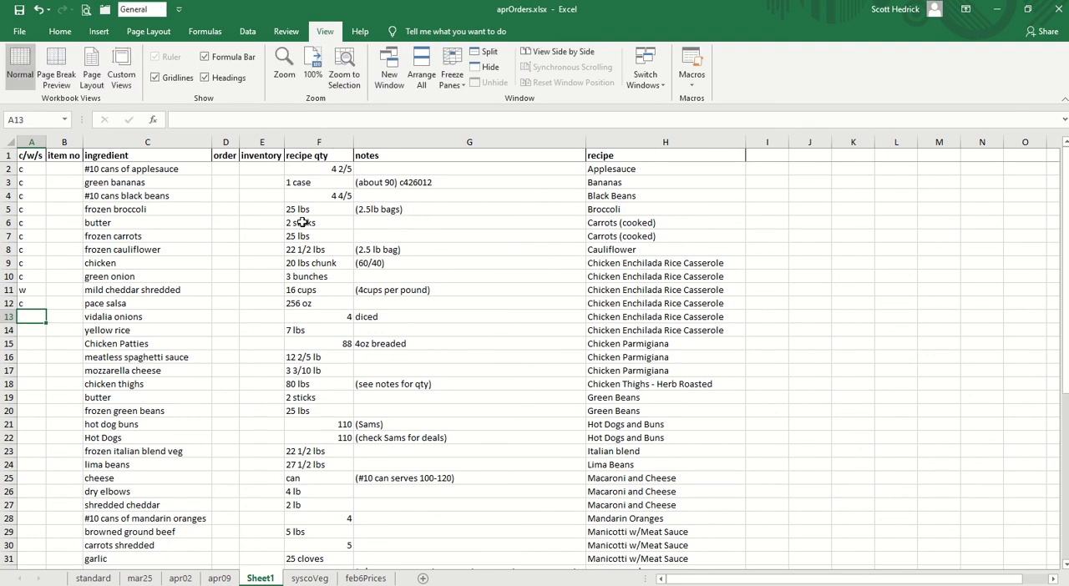
text(c)
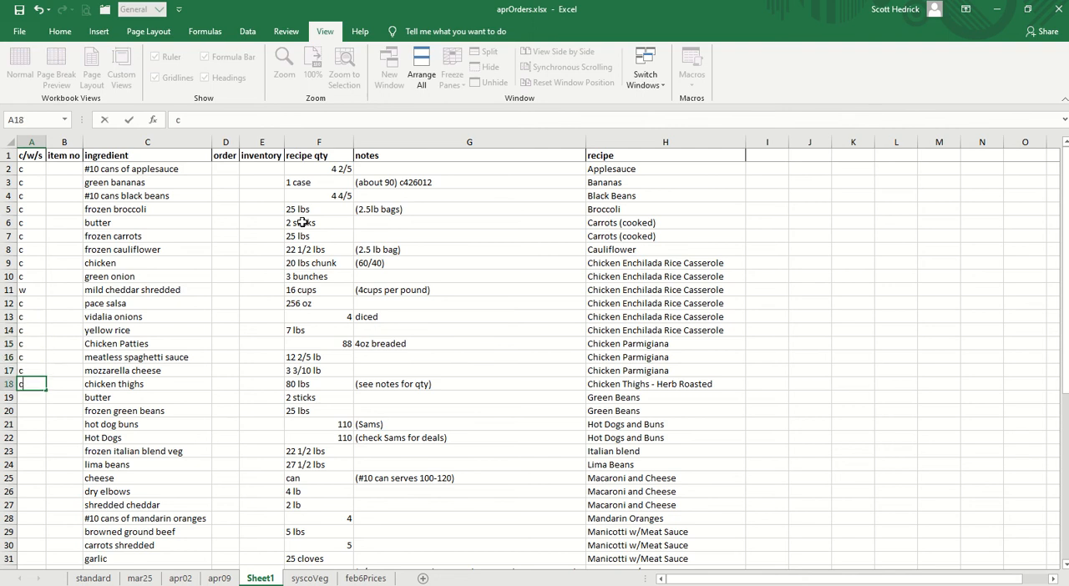
text( c c c c c c c c c)
- Change the c/w/s code to x for the butter used in Green Beans
key(Up)
key(Up)
key(Up)
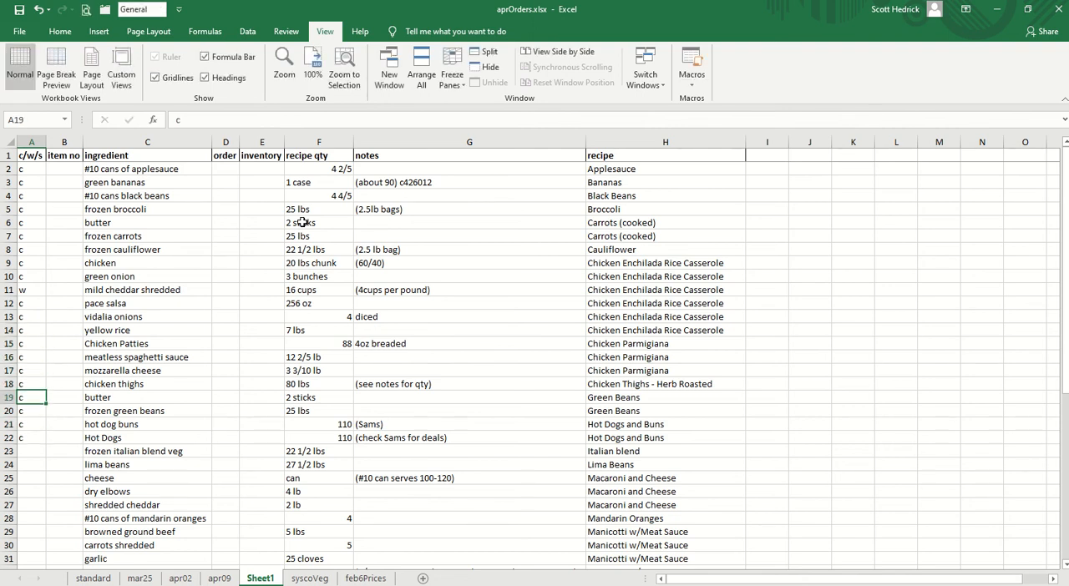
text(x)
key(Up)
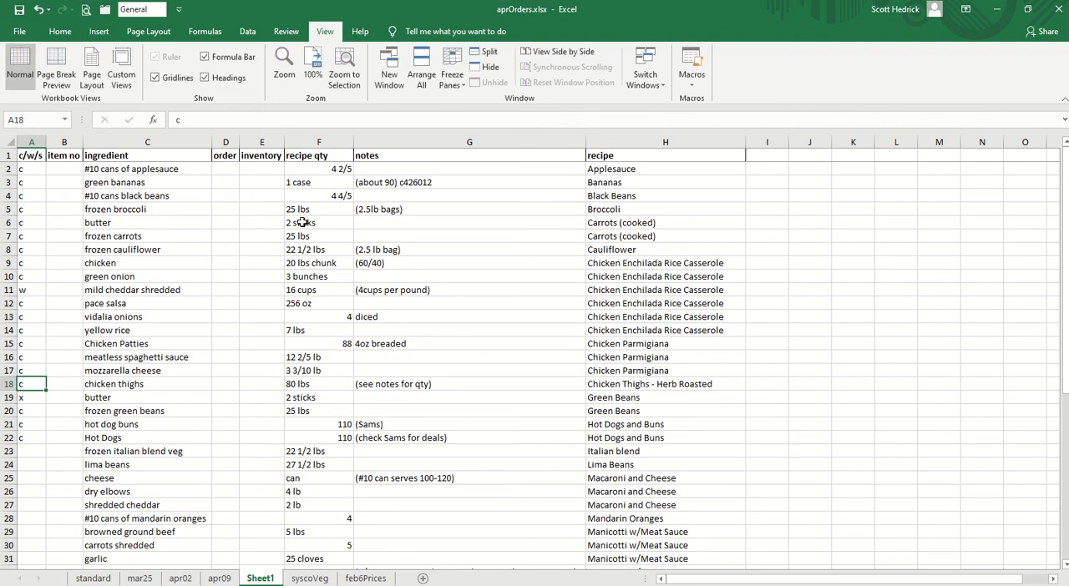
- Sort the whole list by ingredient from A to Z to group the duplicate butter entries
key(Right)
key(Right)
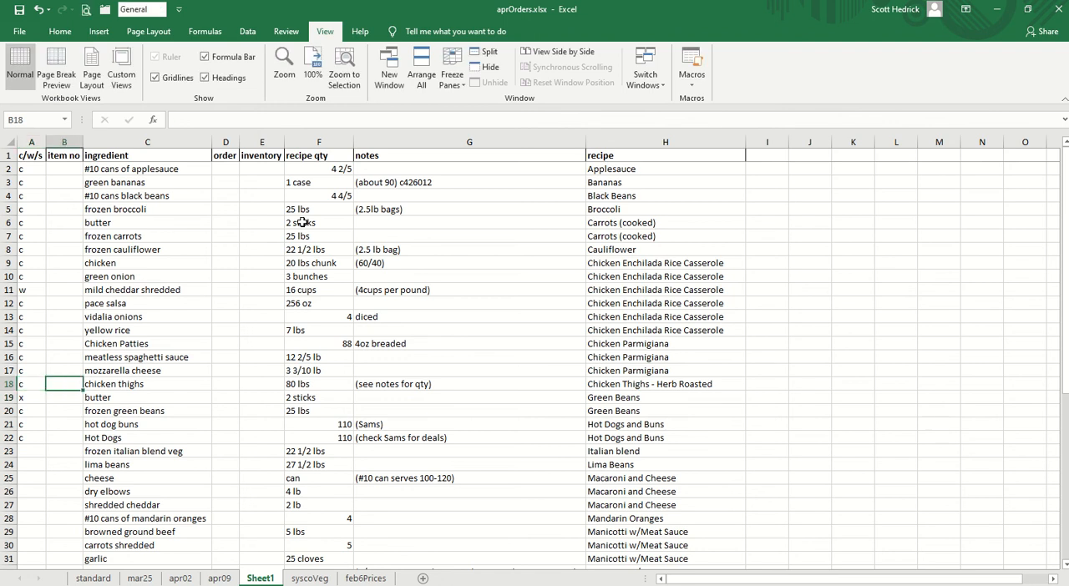
key(Down)
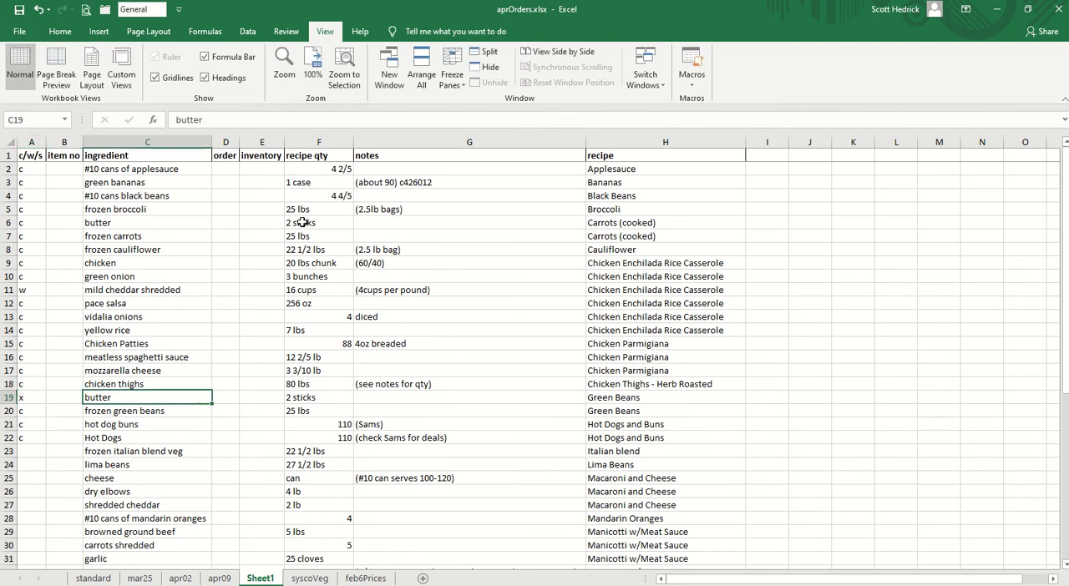
click(118, 222)
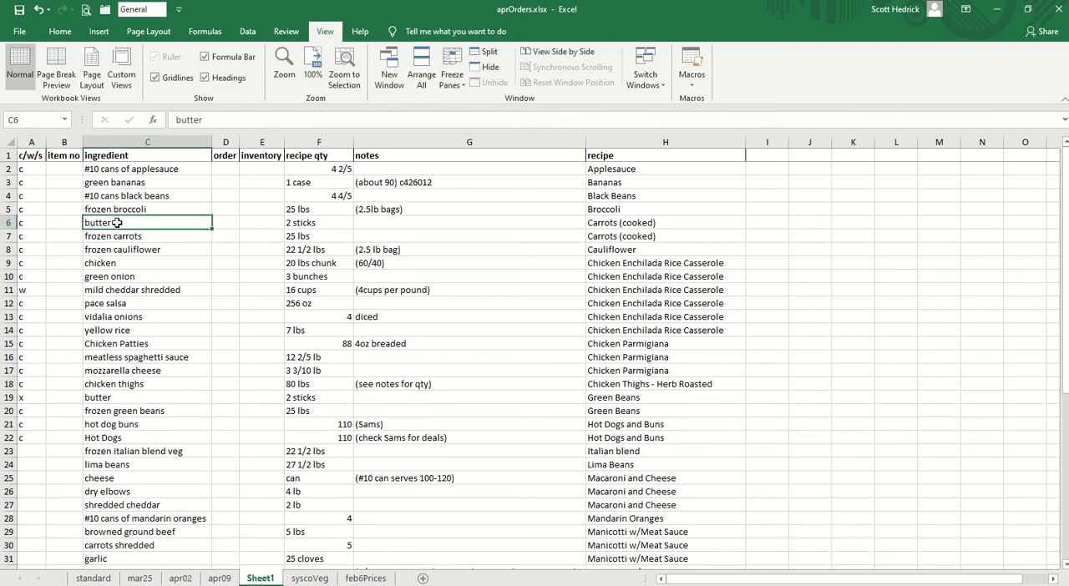
click(248, 36)
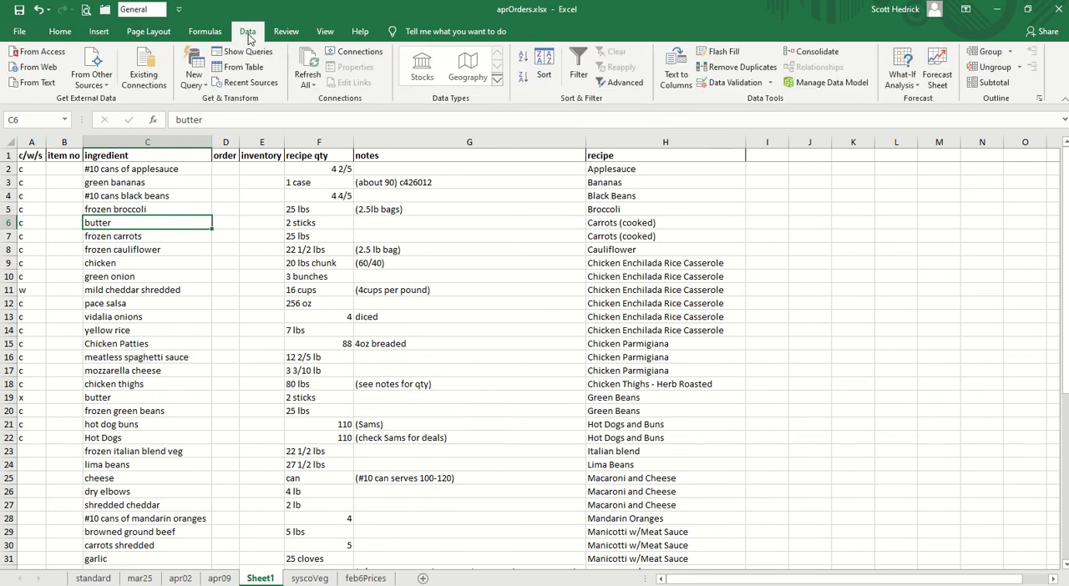
click(545, 73)
click(426, 393)
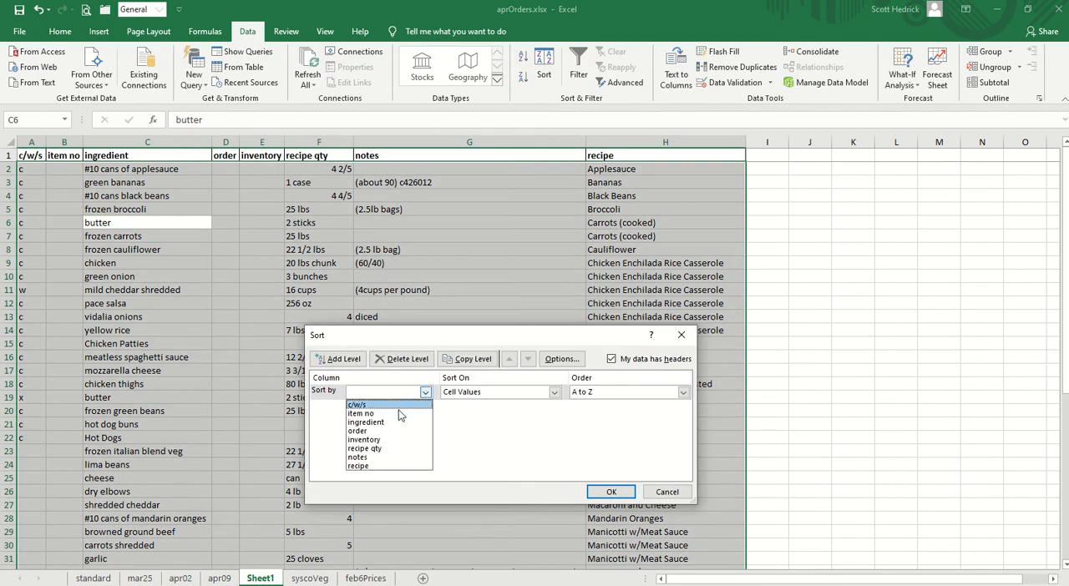
click(394, 424)
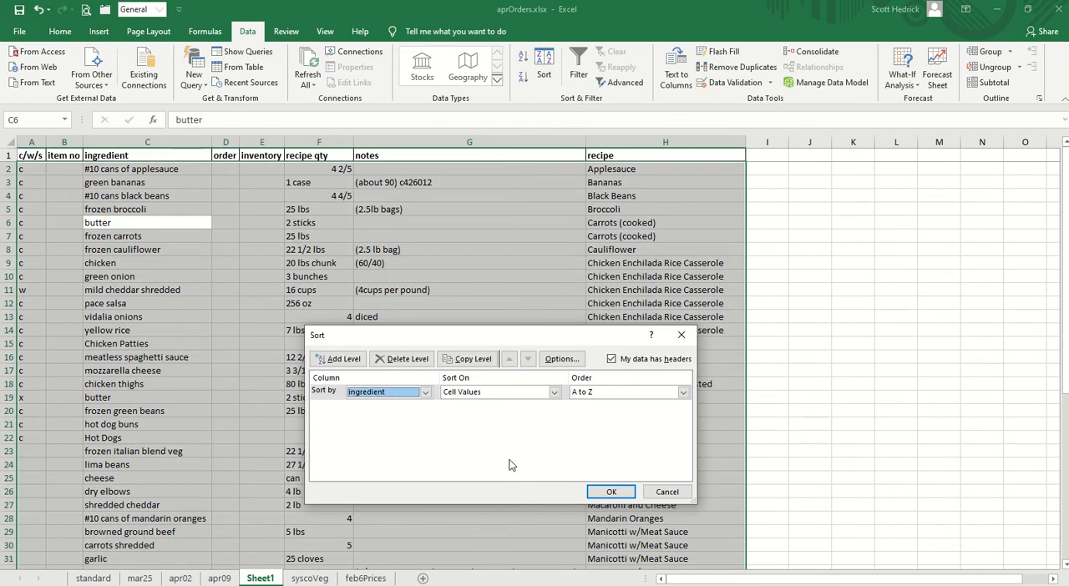
click(608, 492)
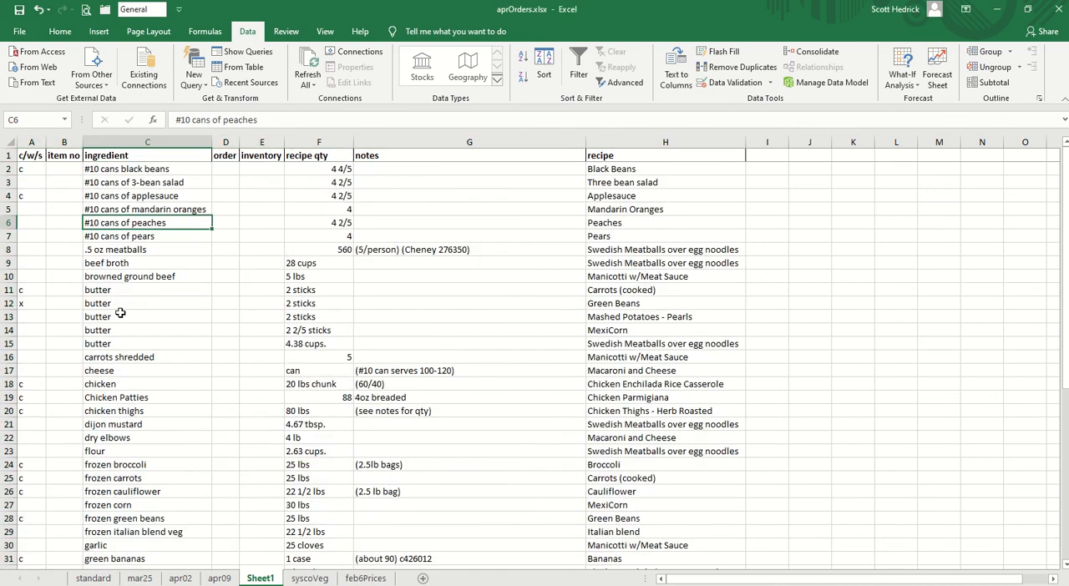
- Enter x in the c/w/s column for the remaining butter rows (A11 and A13:A15)
click(23, 290)
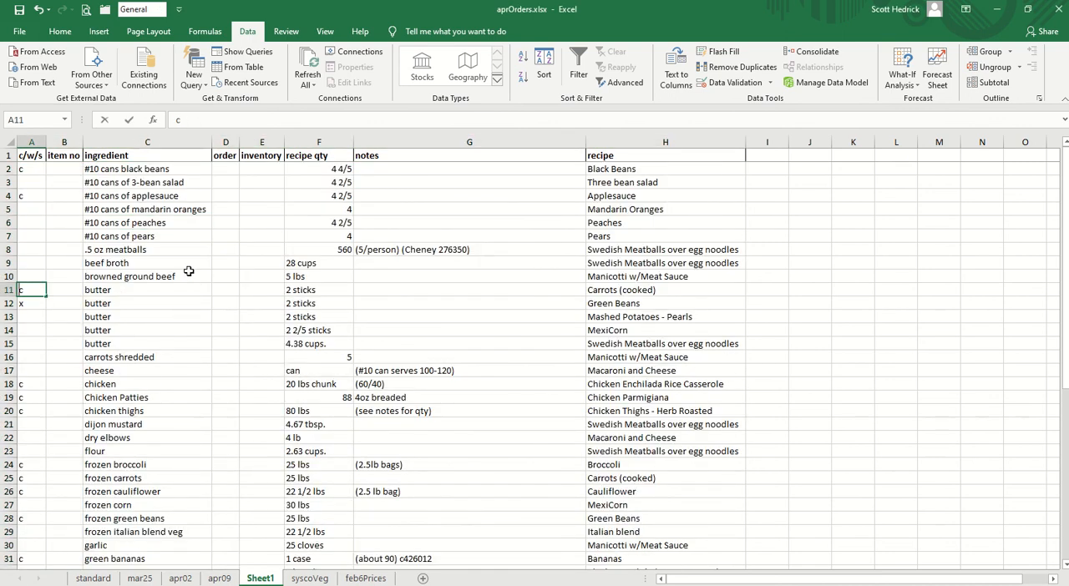
text(x)
key(Down)
key(Down)
text(x)
key(Down)
text(x)
key(Down)
text(x)
key(Down)
key(Down)
key(Down)
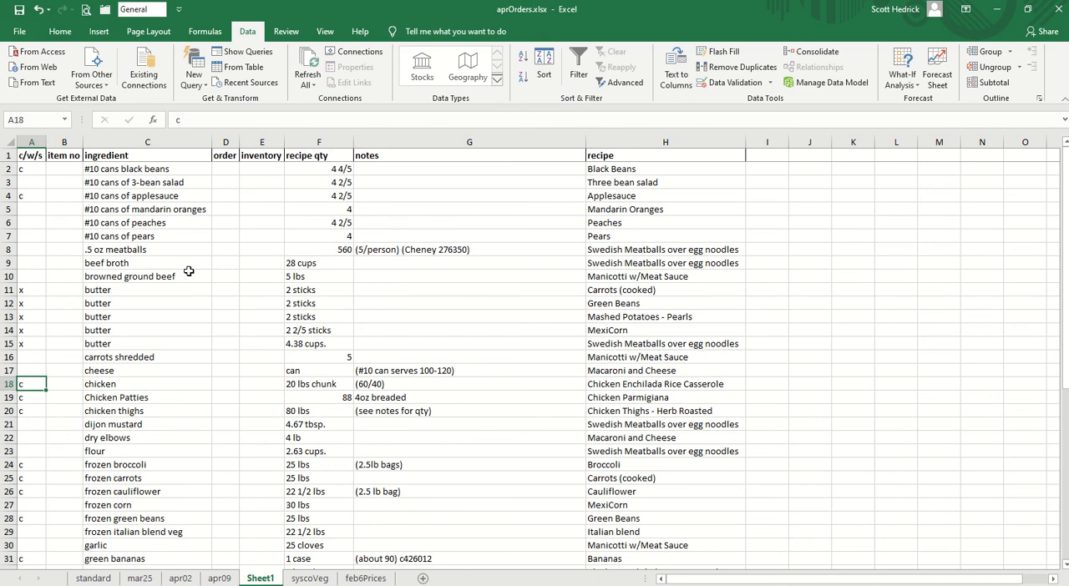
key(Down)
key(Down)
key(Down)
key(Down)
key(Down)
key(Down)
key(Down)
key(Down)
key(Down)
key(Down)
key(Down)
key(Down)
key(Down)
key(Down)
key(Down)
key(Down)
key(Down)
key(Down)
key(Down)
key(Down)
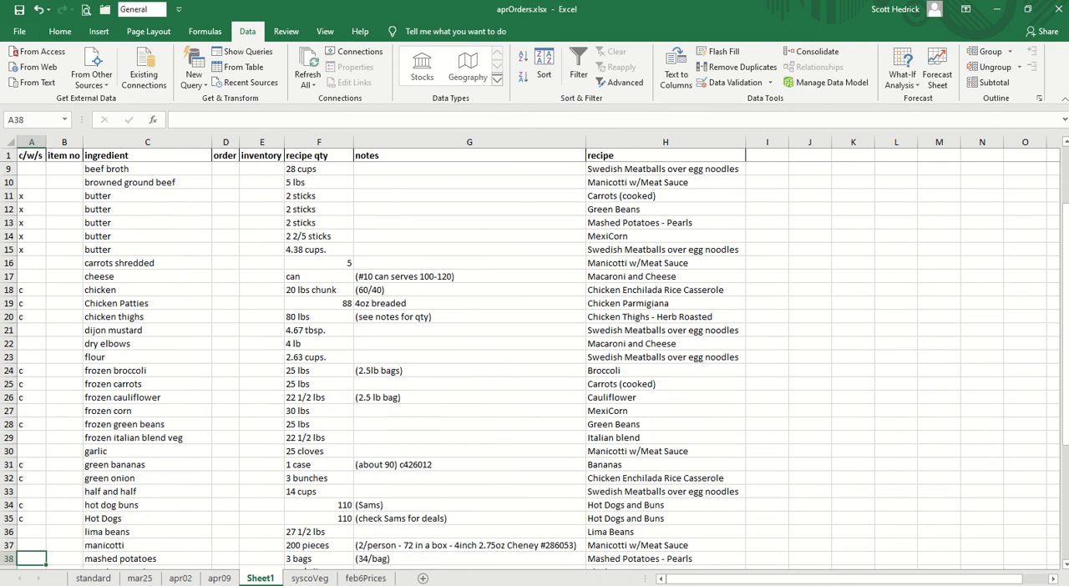
- Sort the whole list by c/w/s and then by ingredient, both from A to Z
click(545, 70)
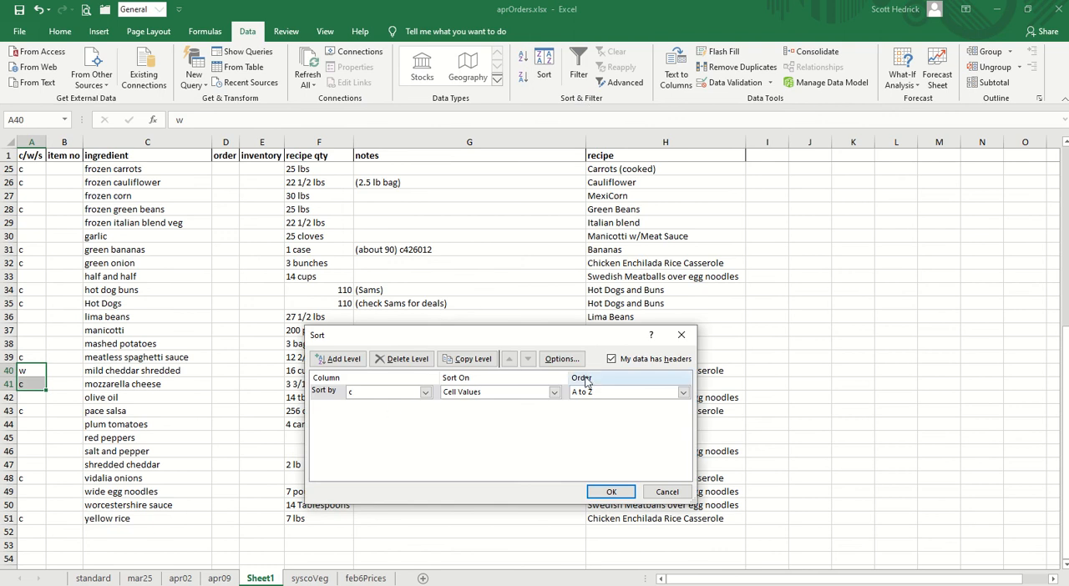
key(Escape)
click(129, 330)
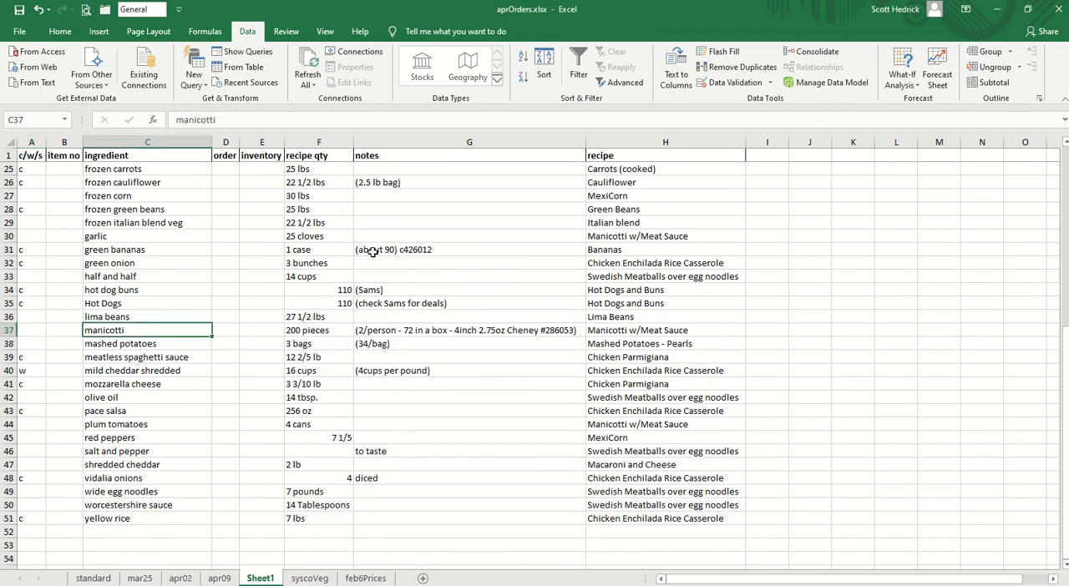
click(544, 70)
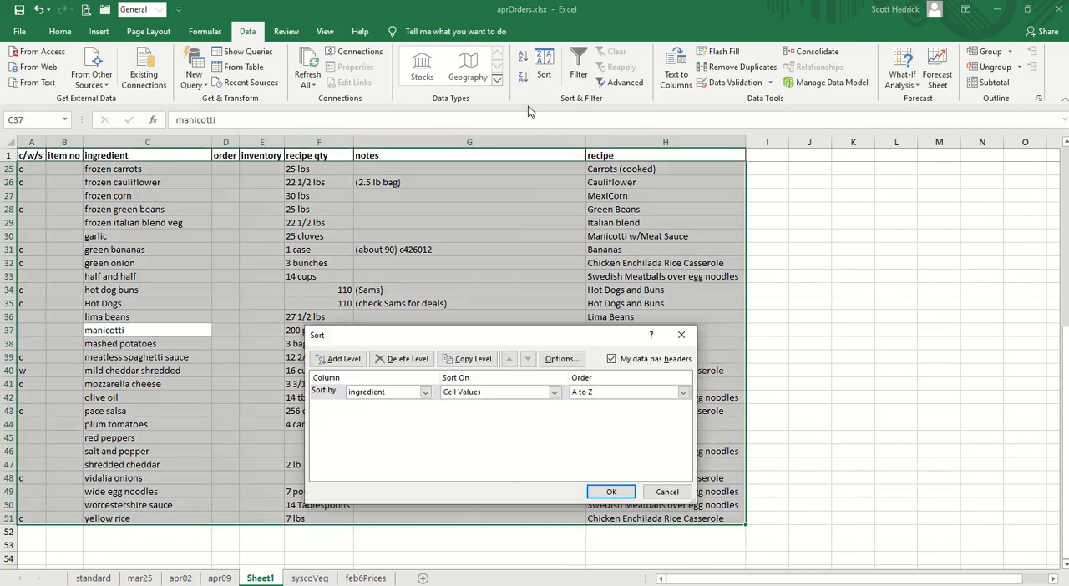
click(339, 359)
click(419, 407)
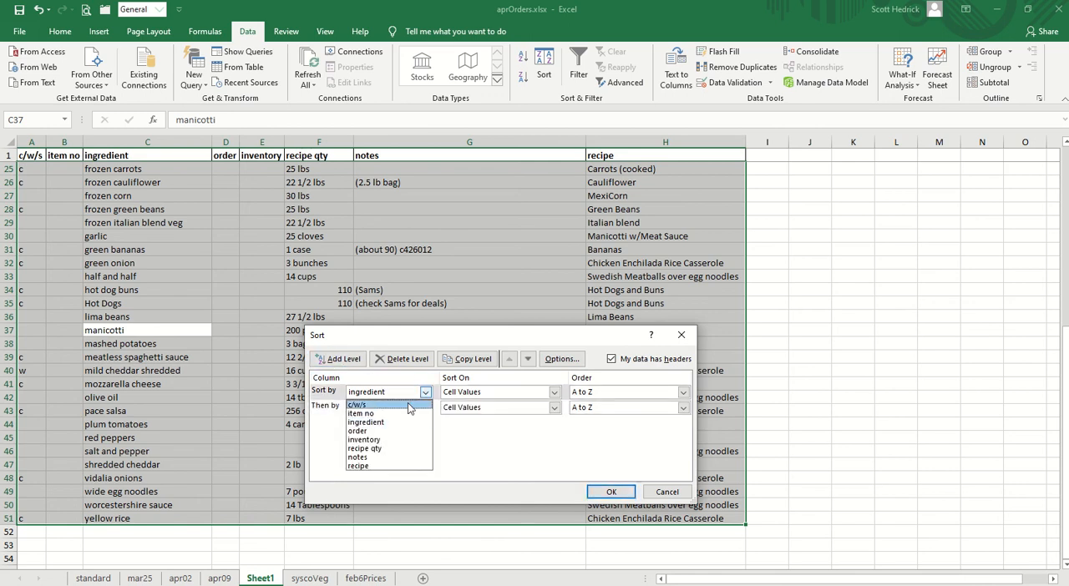
click(409, 406)
click(425, 408)
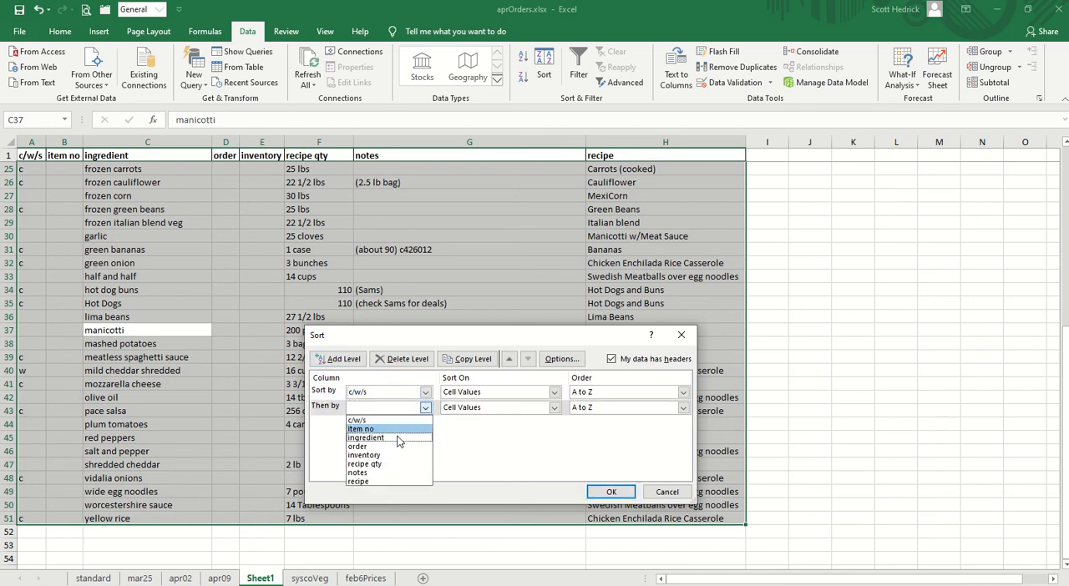
click(398, 439)
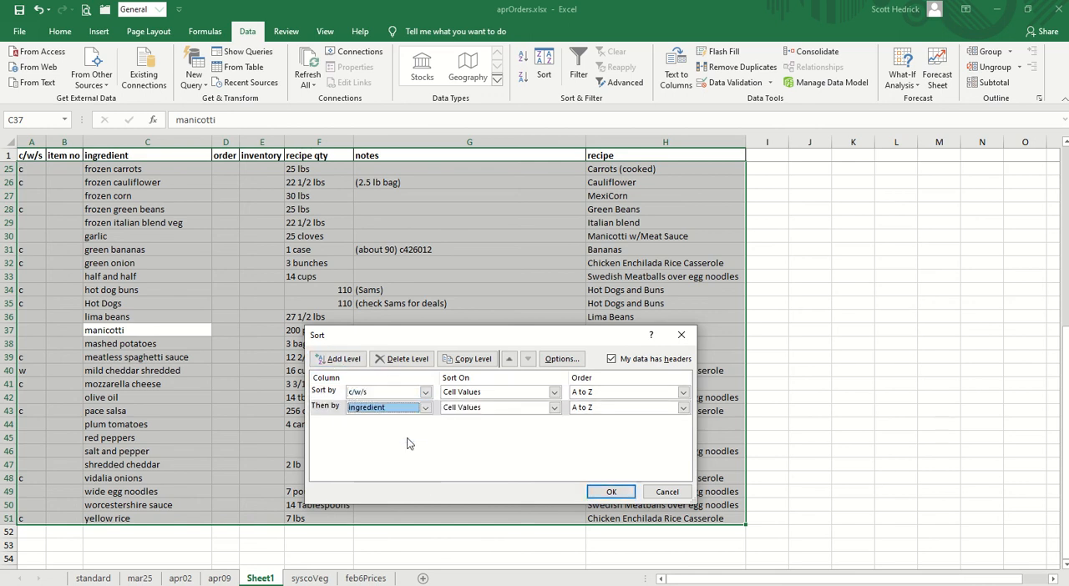
click(612, 492)
scroll(162, 344, up, 6)
scroll(162, 343, up, 2)
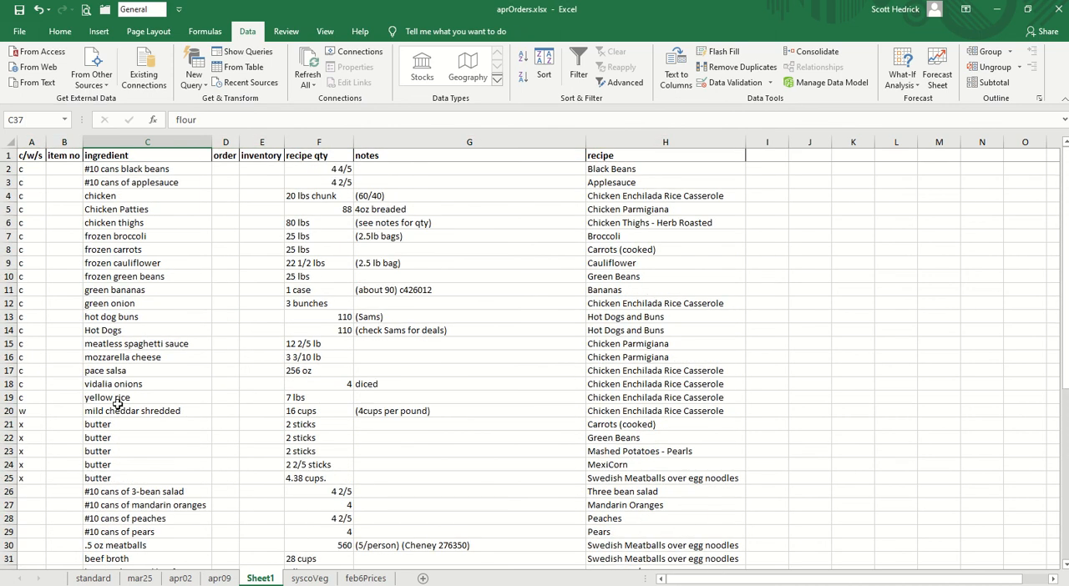
- Copy the c code from yellow rice into the blank c/w/s cells from #10 cans of 3-bean salad through worcestershire sauce (A26:A51)
drag(31, 426, 31, 474)
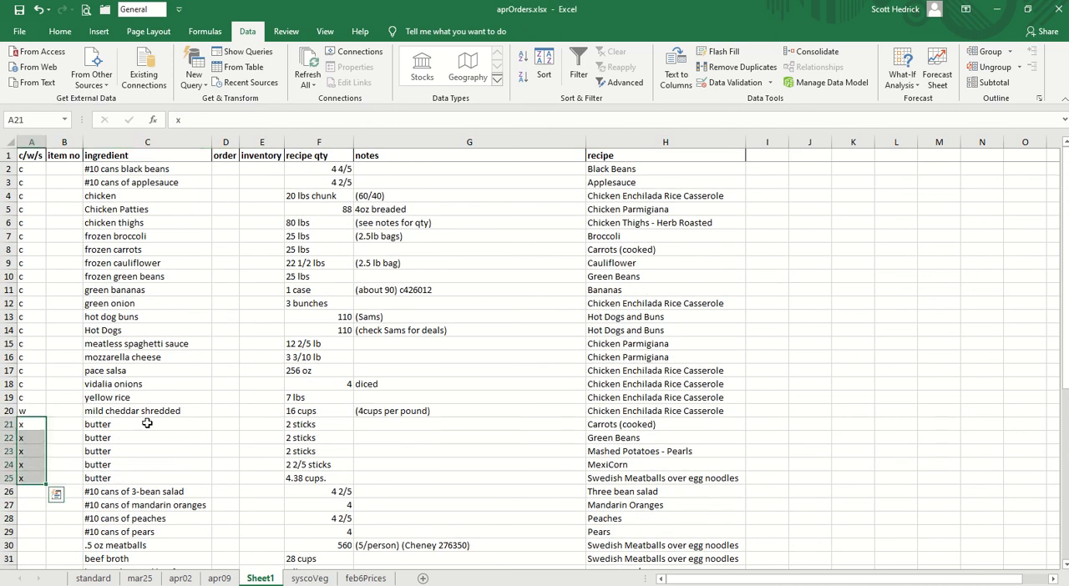
scroll(177, 361, down, 4)
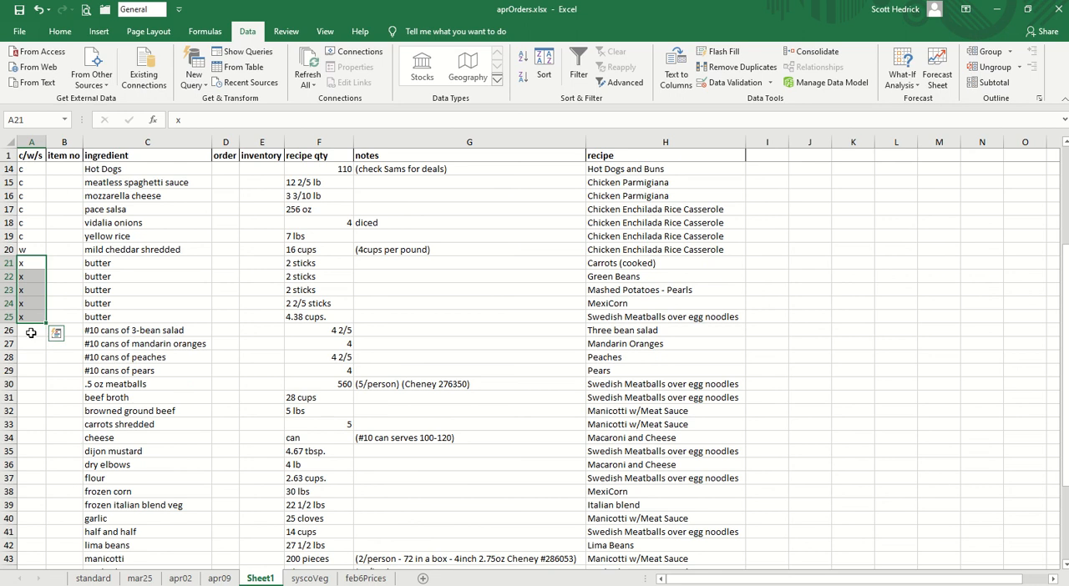
drag(31, 332, 29, 424)
click(41, 236)
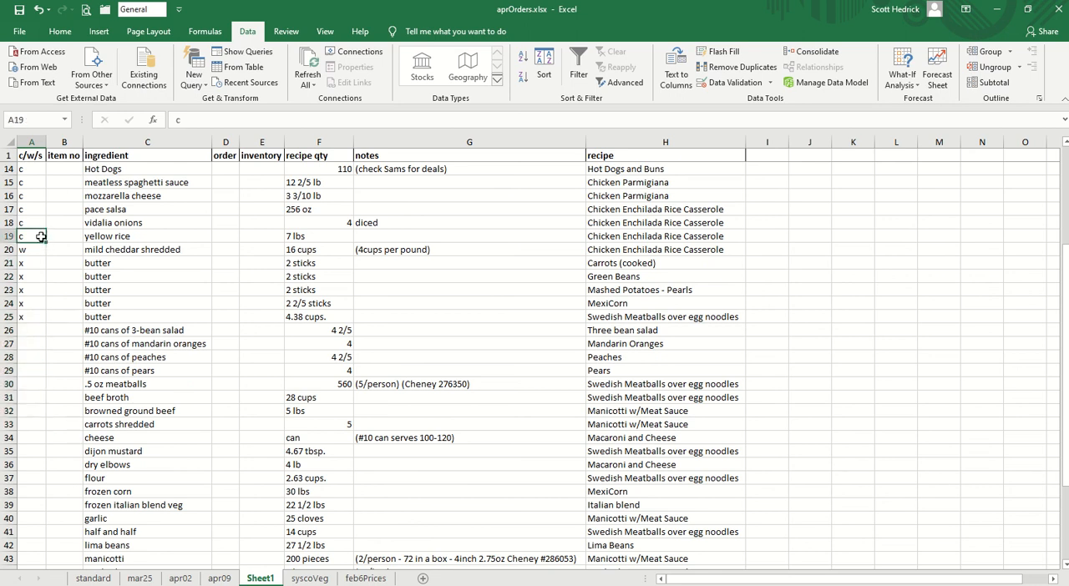
key(ctrl+c)
drag(32, 332, 33, 549)
key(ctrl+v)
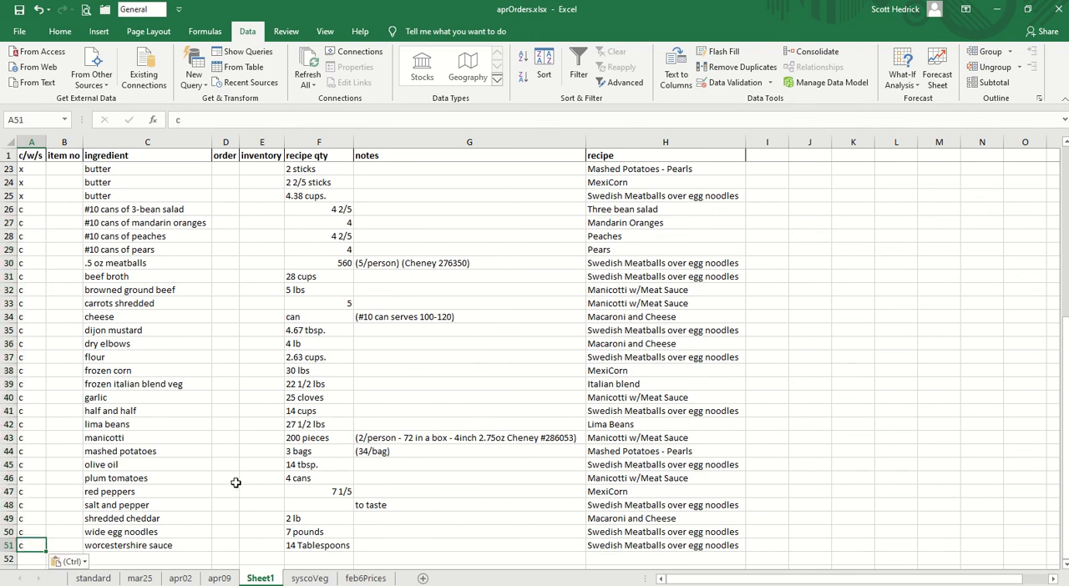
- Set the c/w/s code to w for worcestershire sauce
text(w)
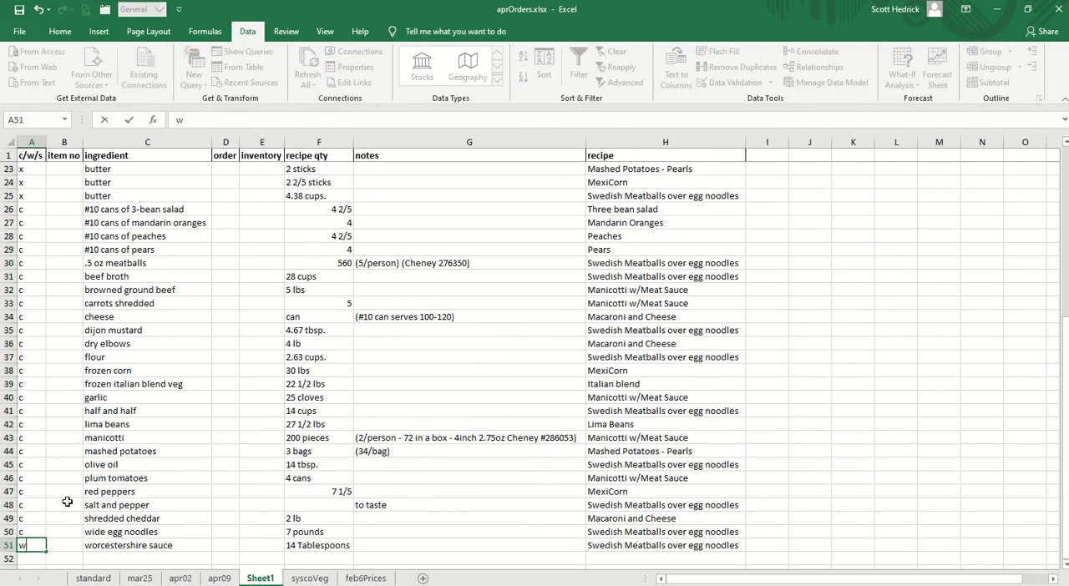
key(Up)
scroll(214, 330, up, 7)
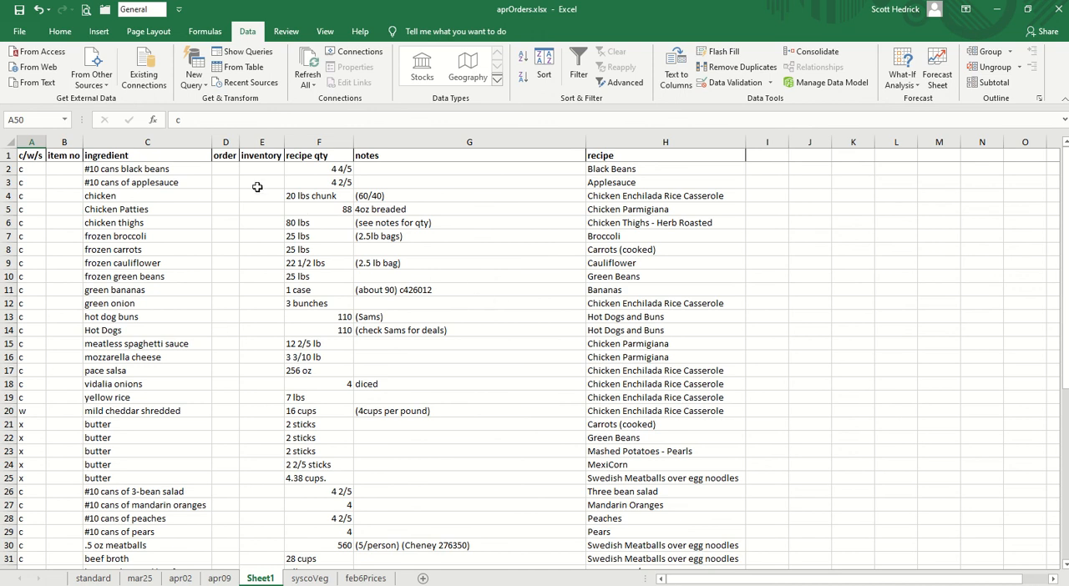
- Widen the order column slightly and select its first empty cell, D2
drag(239, 142, 255, 142)
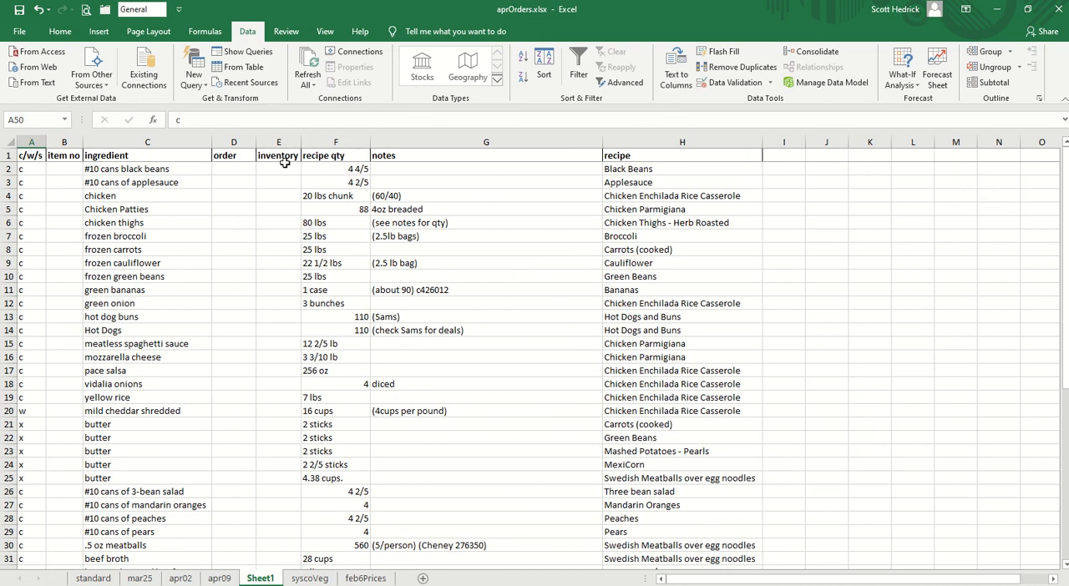
click(289, 167)
click(241, 171)
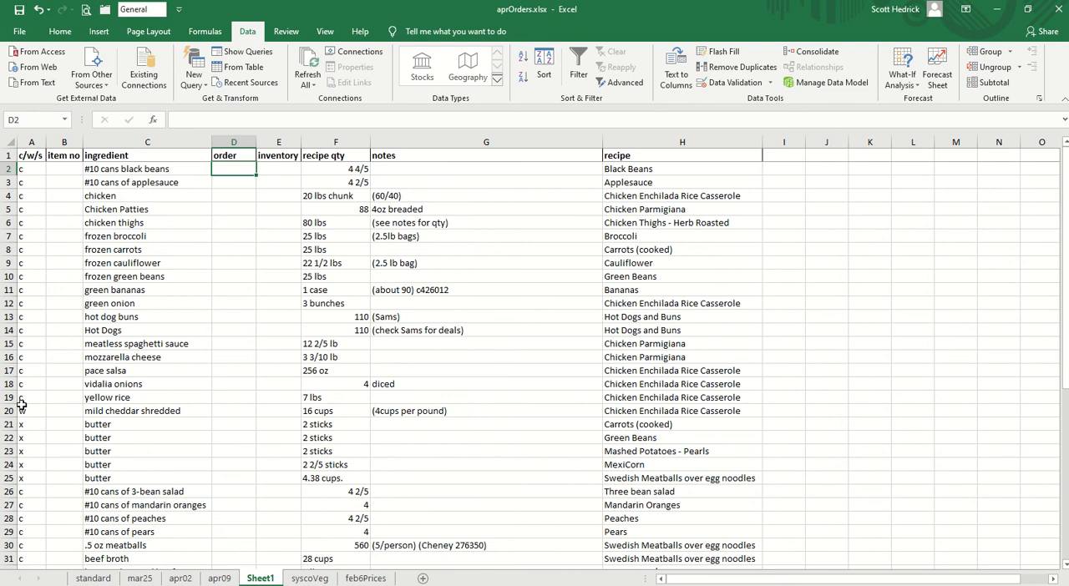
click(57, 167)
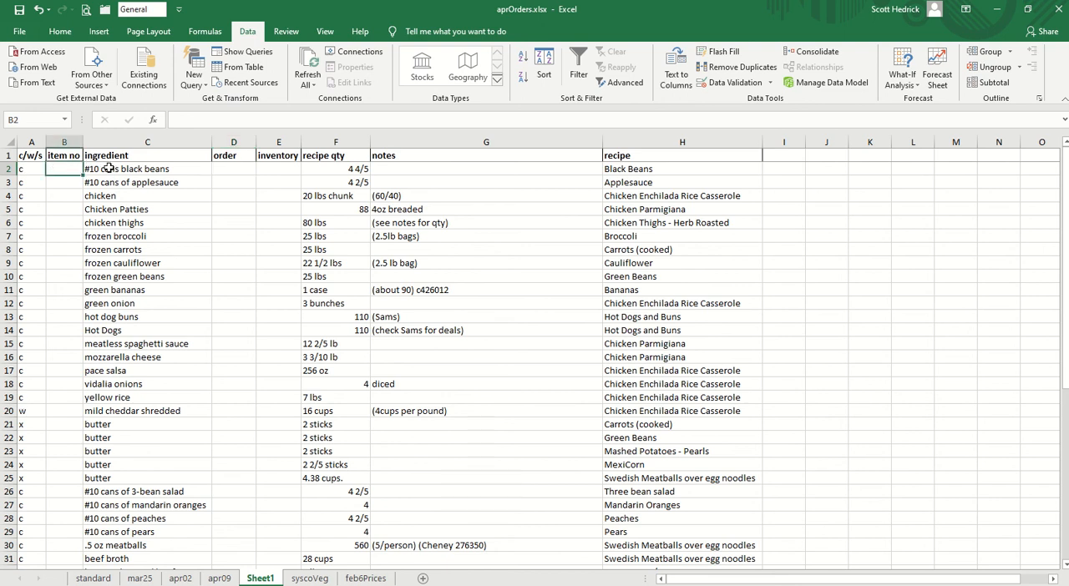
drag(74, 166, 227, 374)
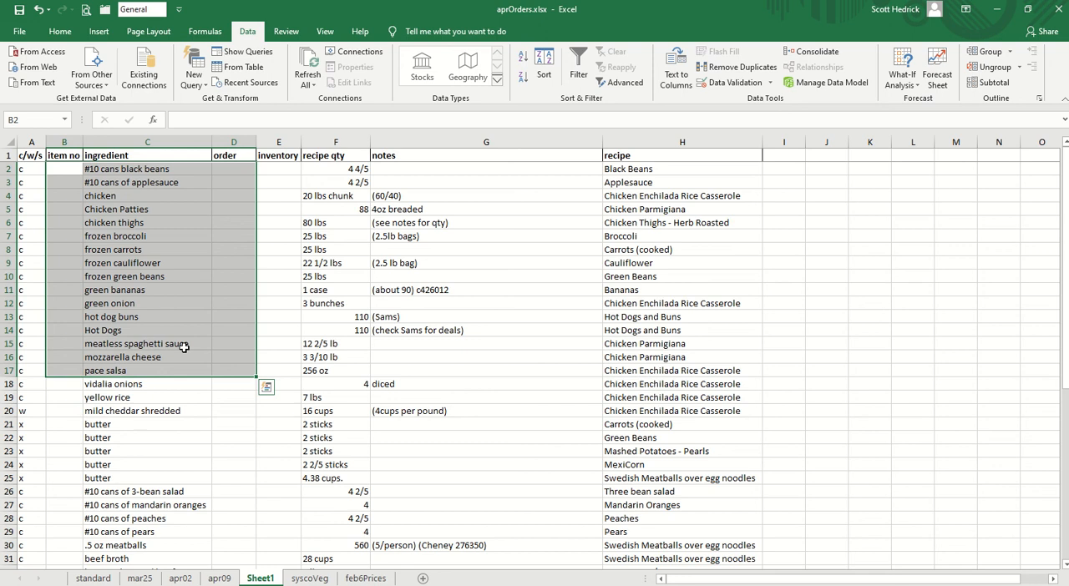
click(137, 222)
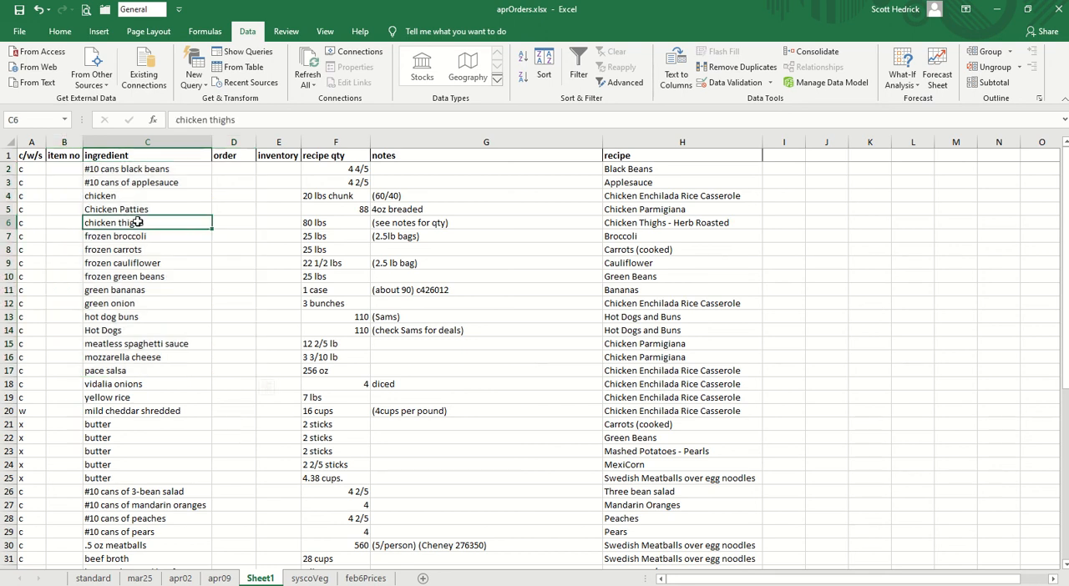
- Switch to Paprika Recipe Manager 3
key(alt+Tab)
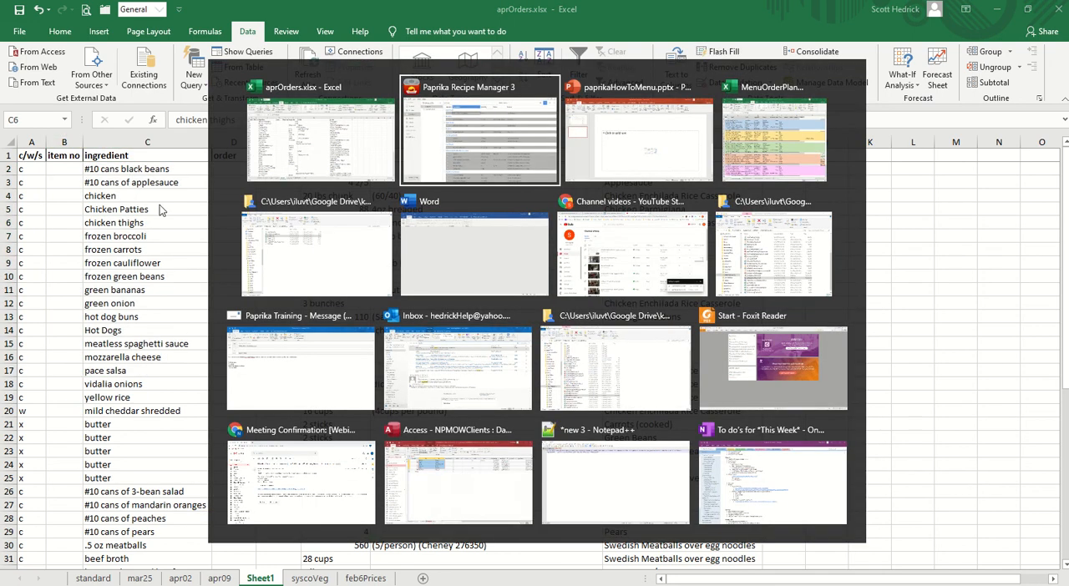